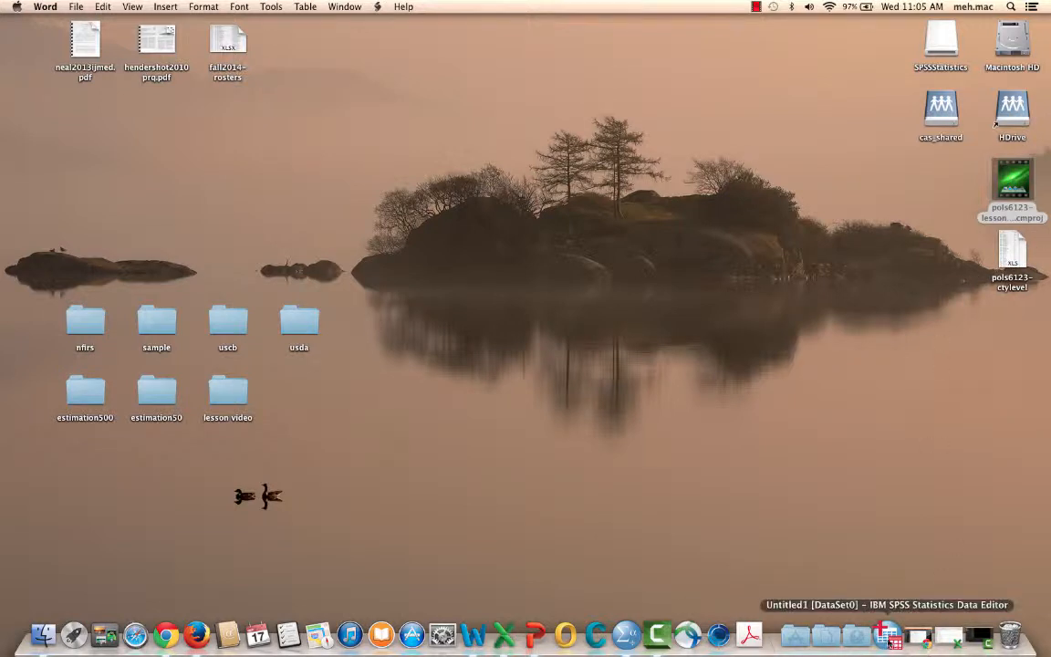
- Import the Excel file pols6123-ctylevel.xls from the Desktop into SPSS Statistics, reading variable names from the first row of Sheet1
click(887, 636)
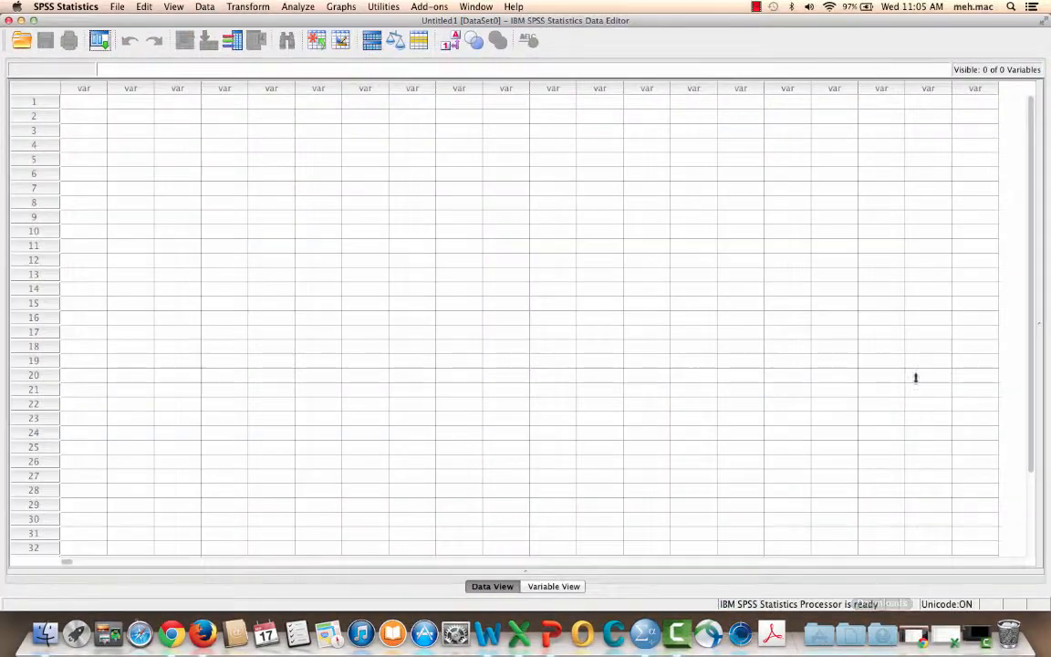
click(22, 40)
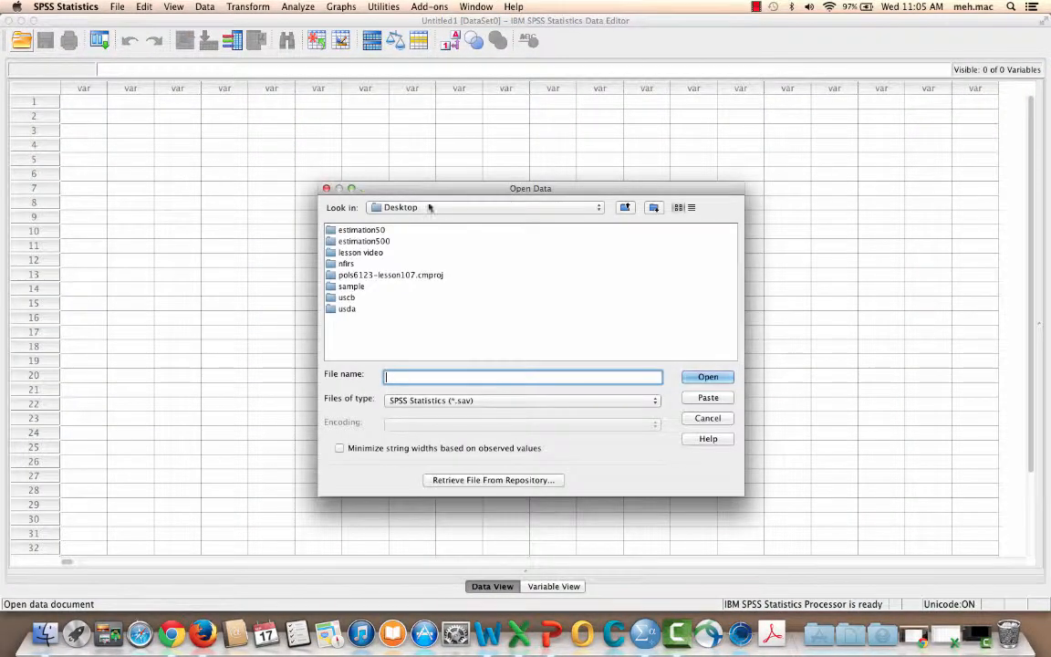
click(438, 413)
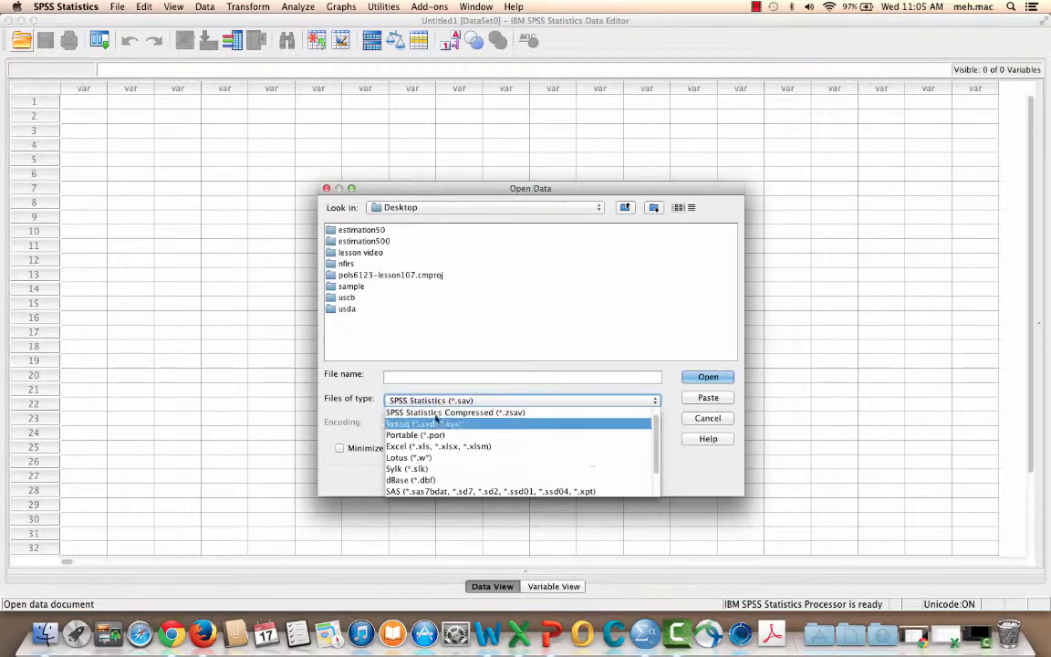
click(434, 442)
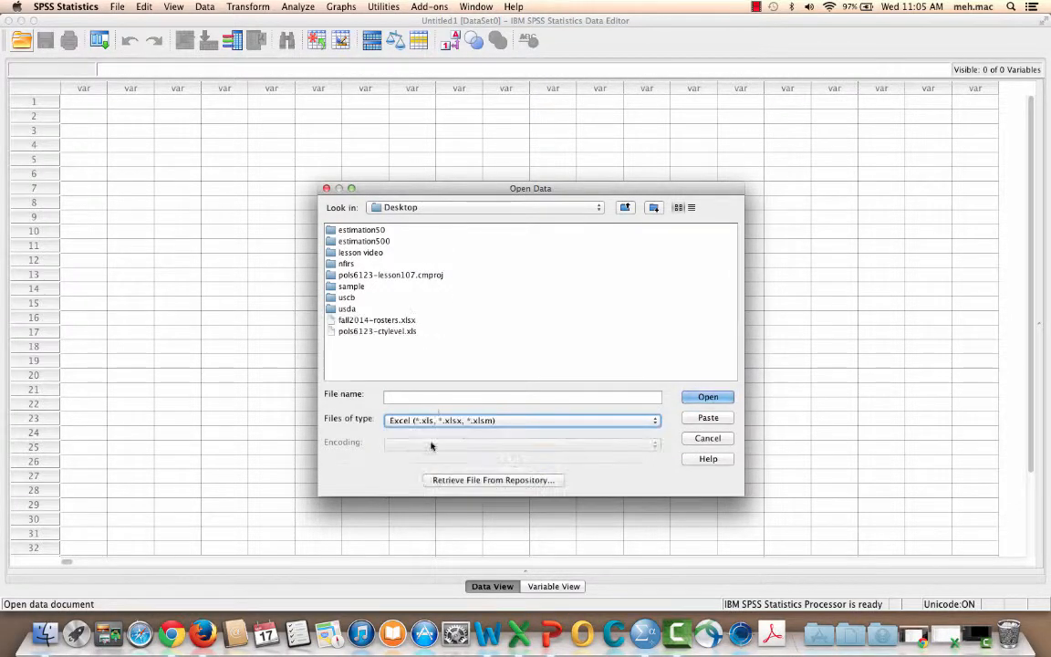
click(412, 331)
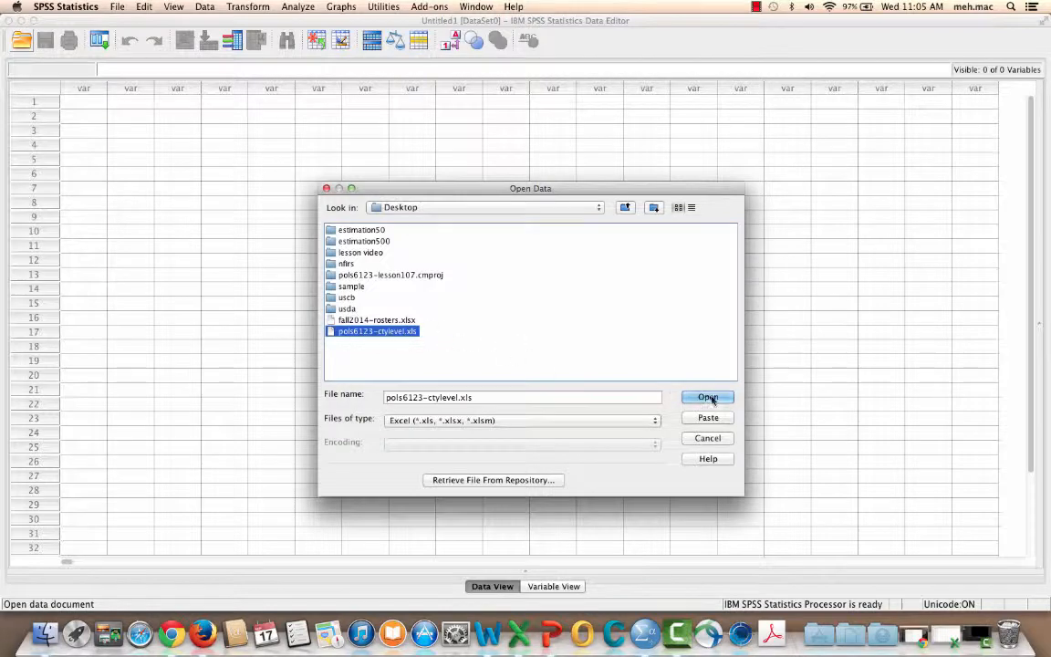
click(713, 400)
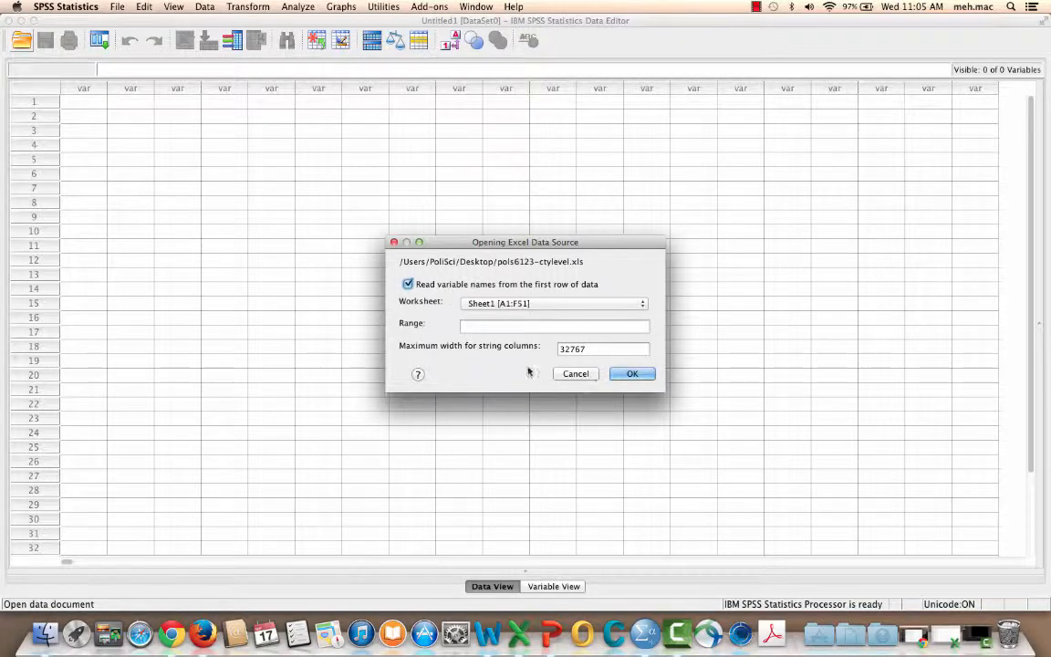
click(625, 377)
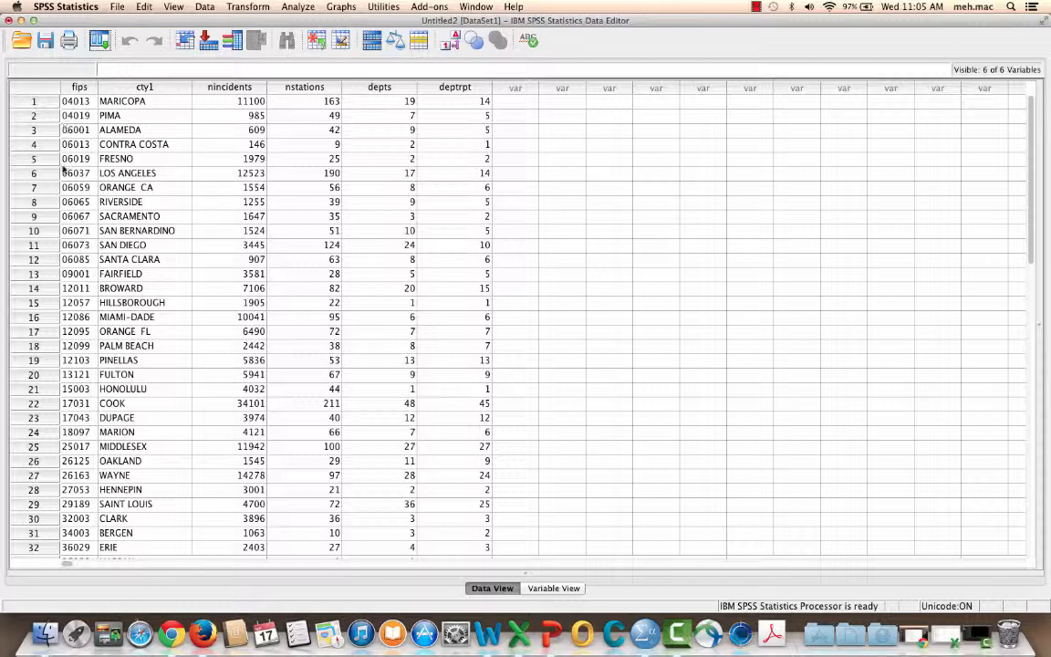
- Examine the type and width of the fips variable and its leading-zero codes in rows 1 to 13, and put the data window away
click(555, 588)
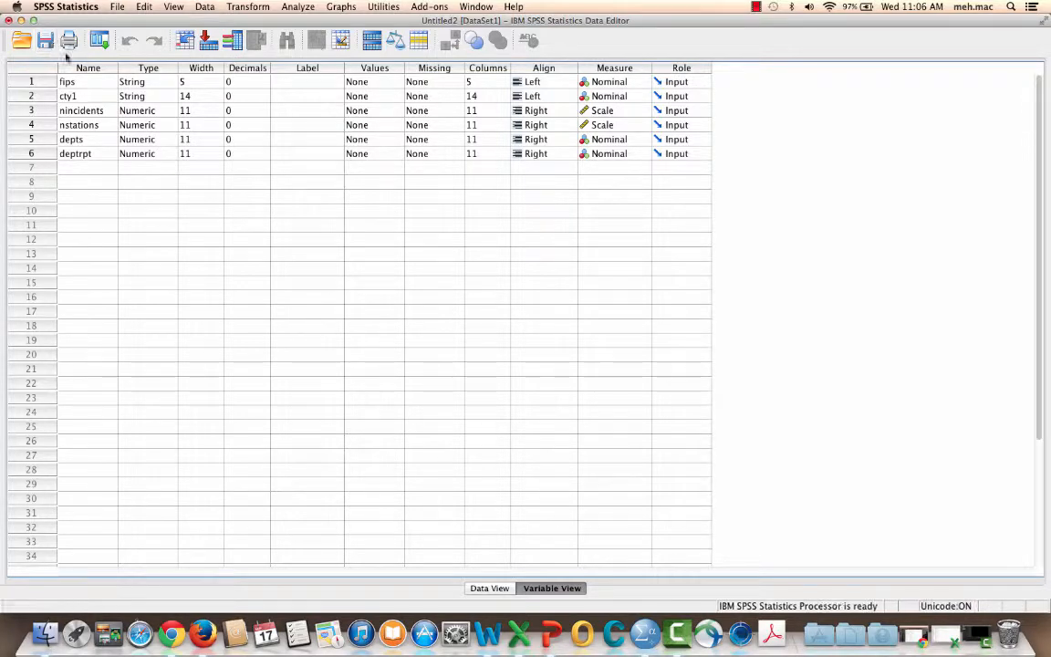
click(490, 589)
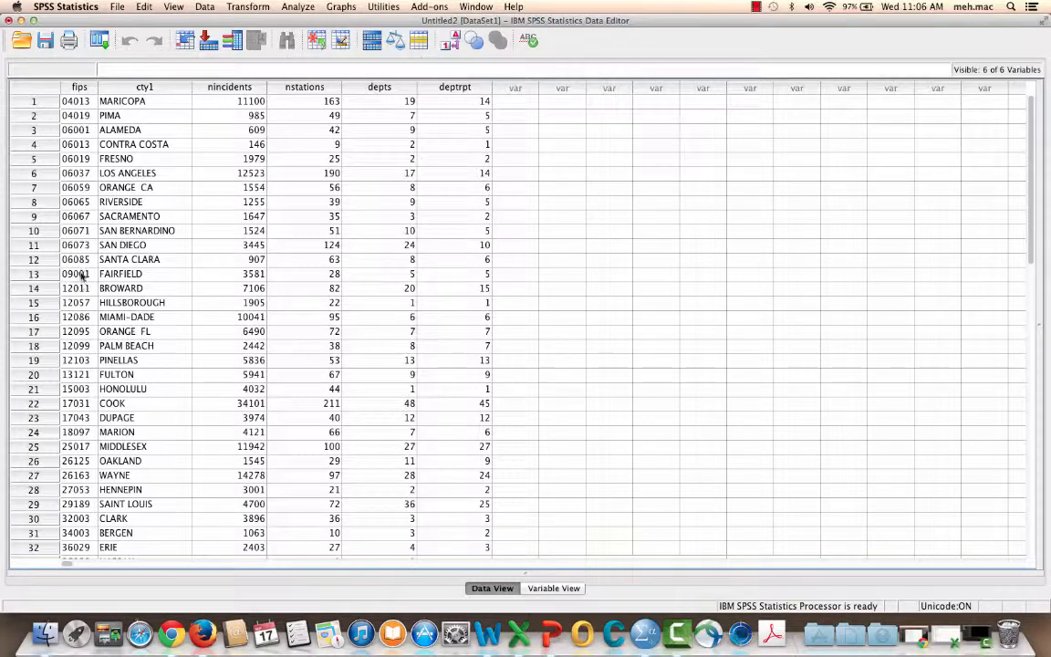
click(556, 588)
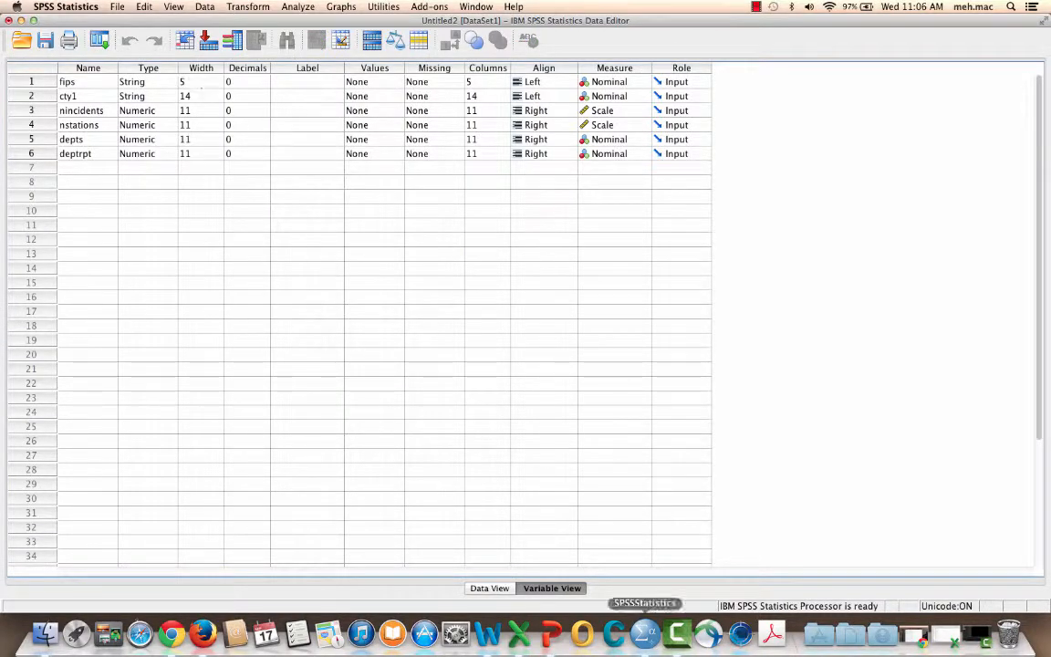
click(491, 588)
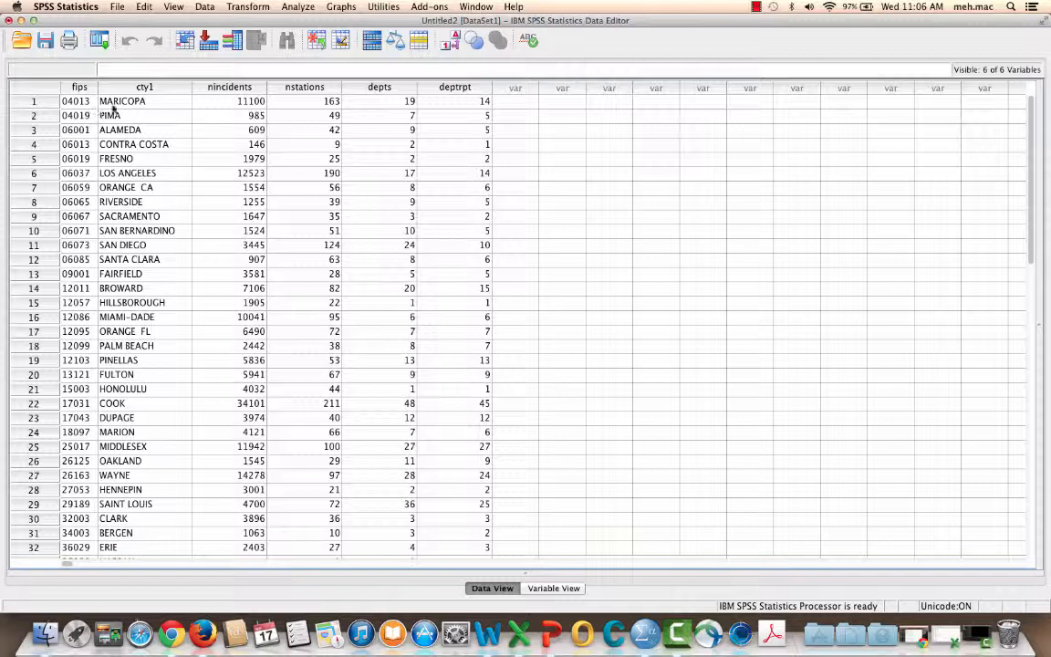
drag(77, 101, 79, 274)
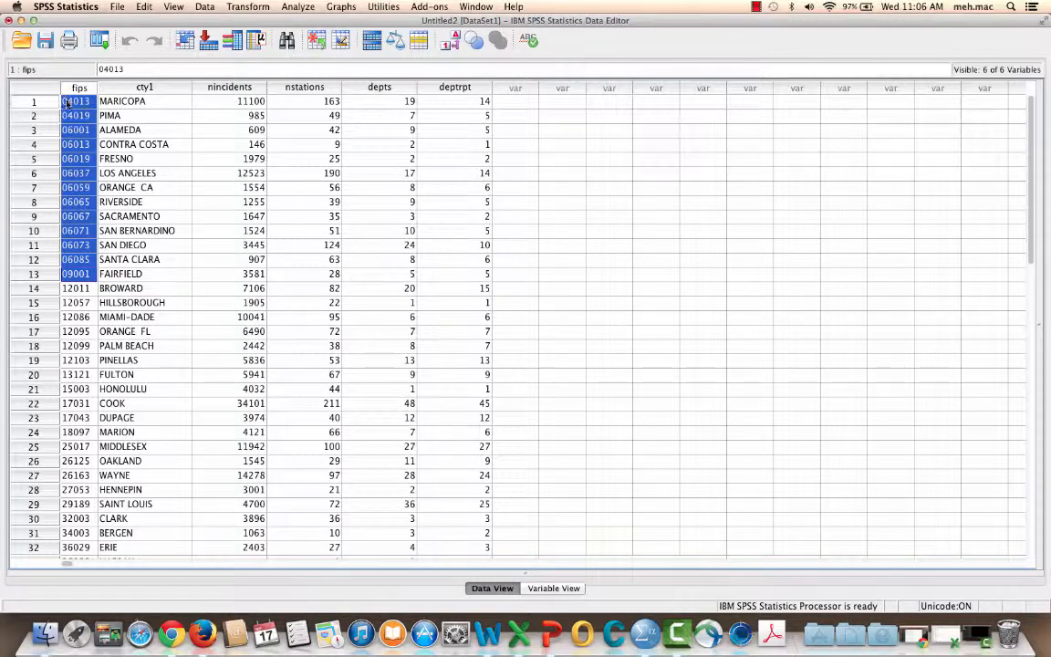
click(138, 274)
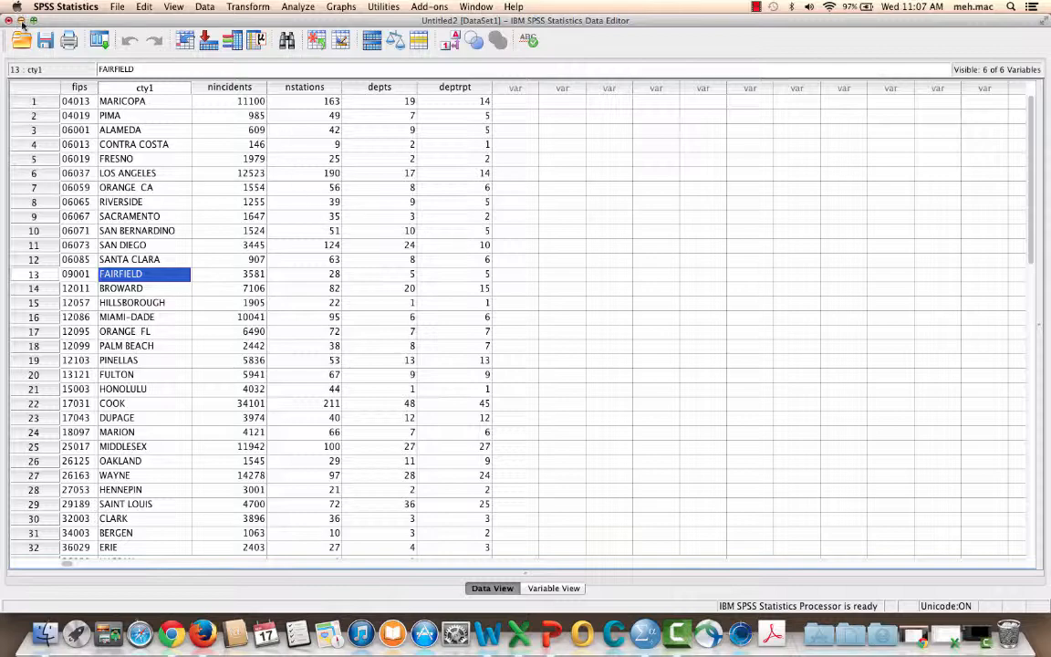
click(21, 20)
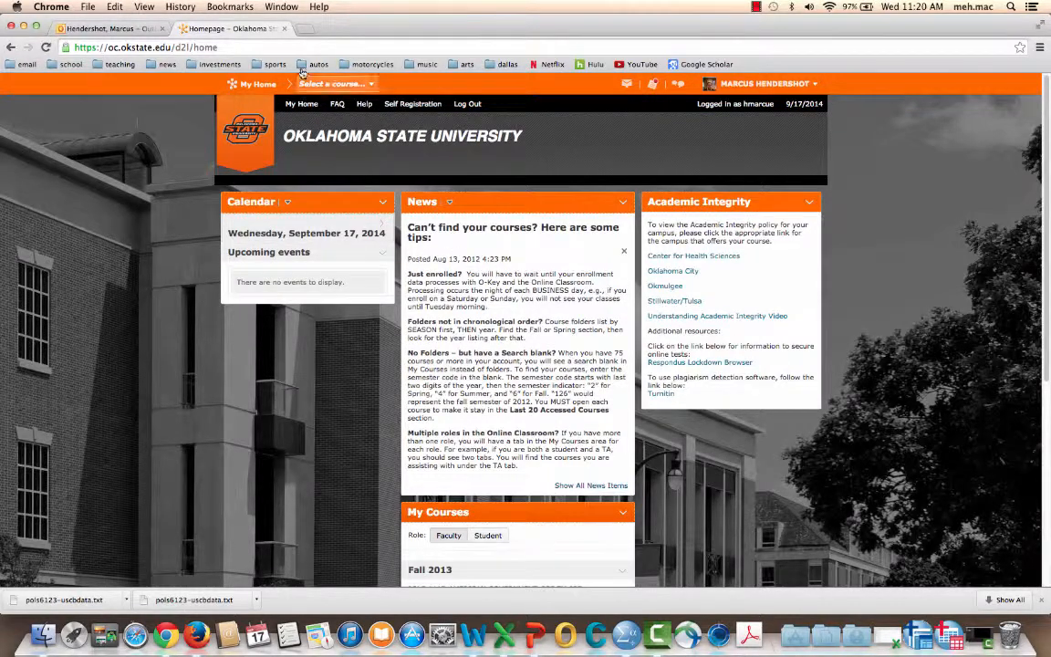
- In Chrome, open the Project 1 - OLS content of the POLS 6123 quantitative methods course and view its file list
click(343, 86)
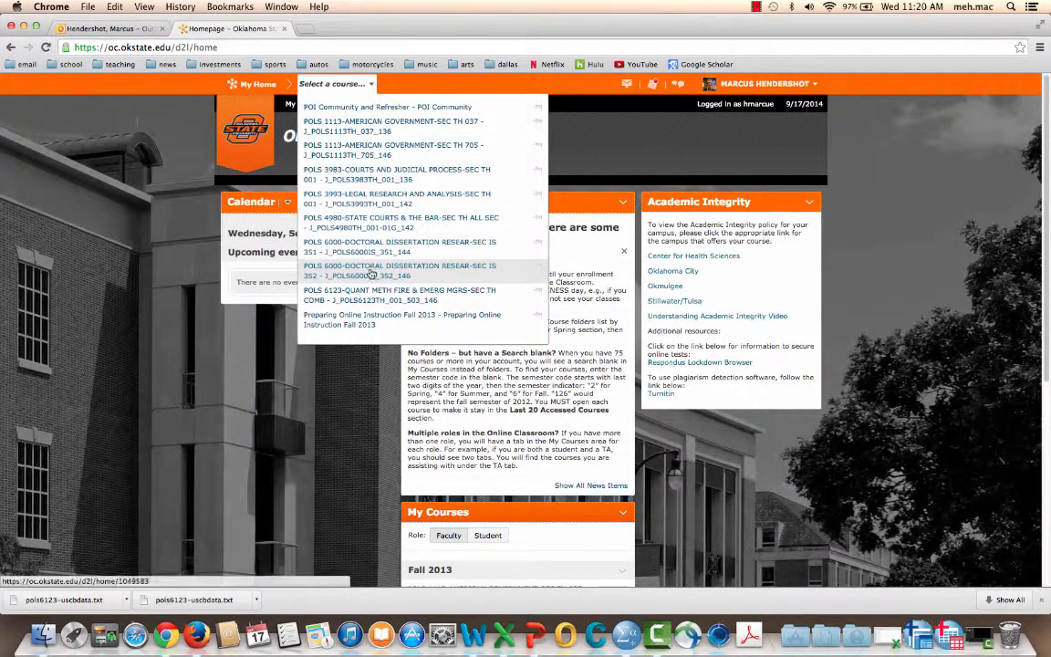
click(342, 294)
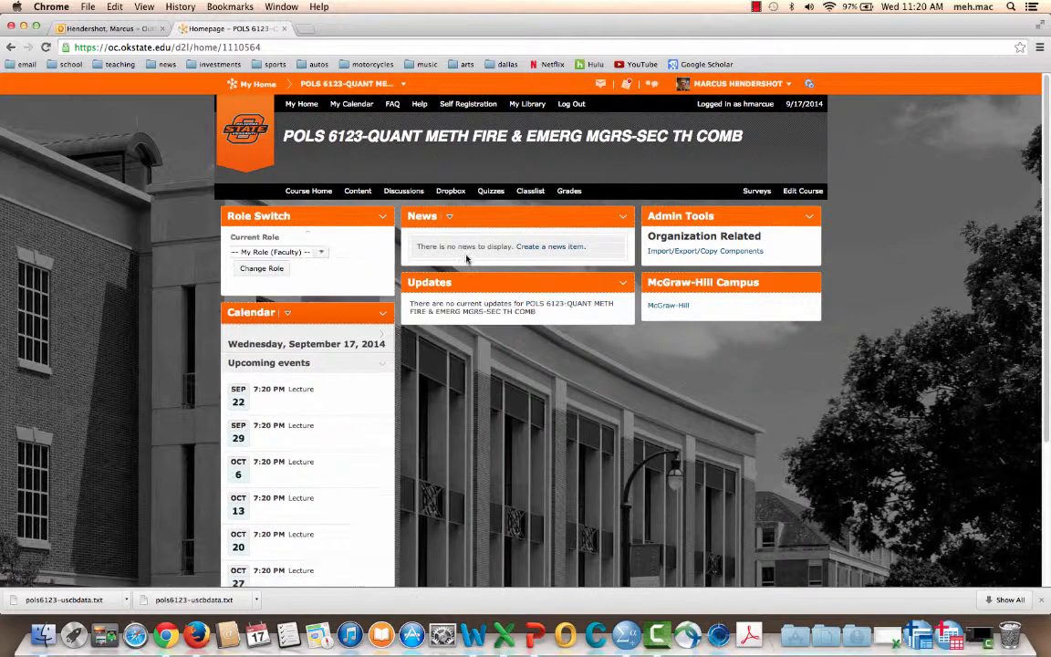
click(357, 191)
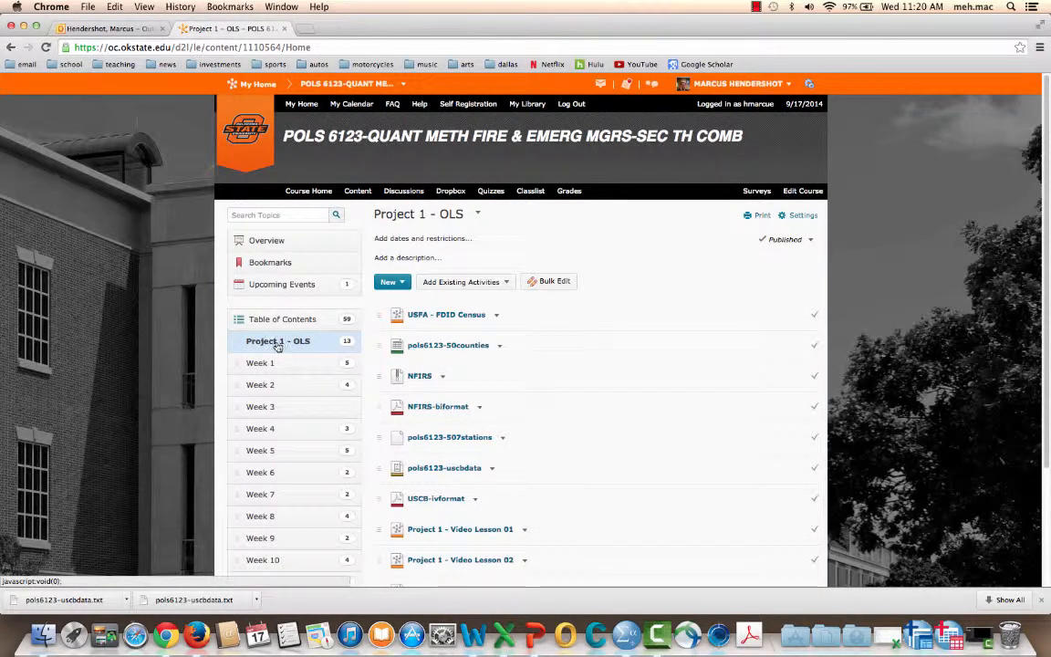
scroll(538, 359, down, 3)
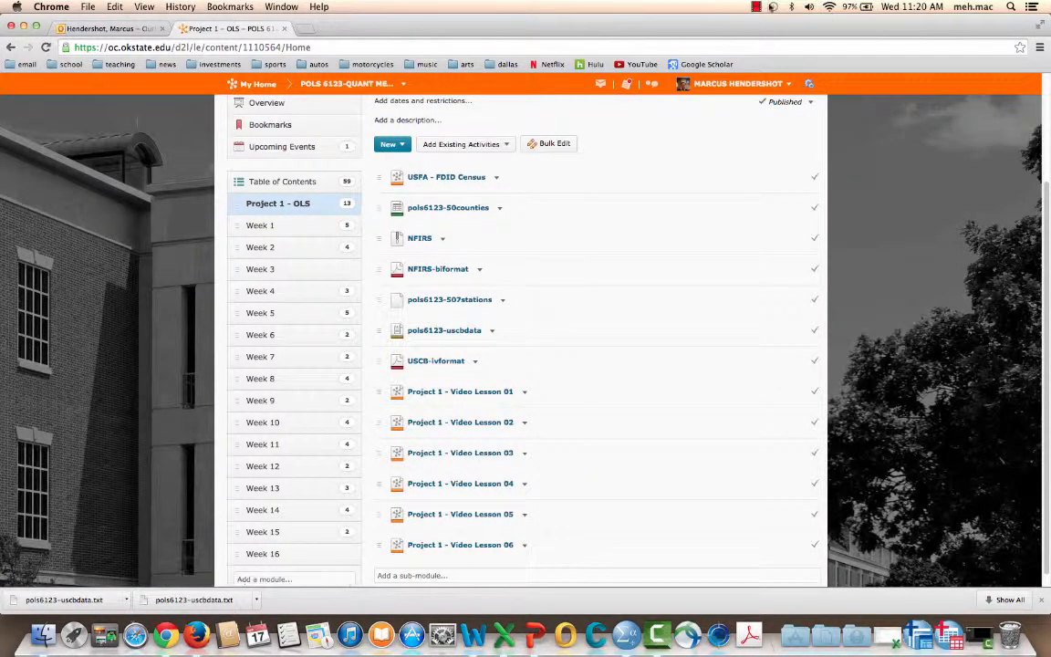
click(755, 7)
click(794, 34)
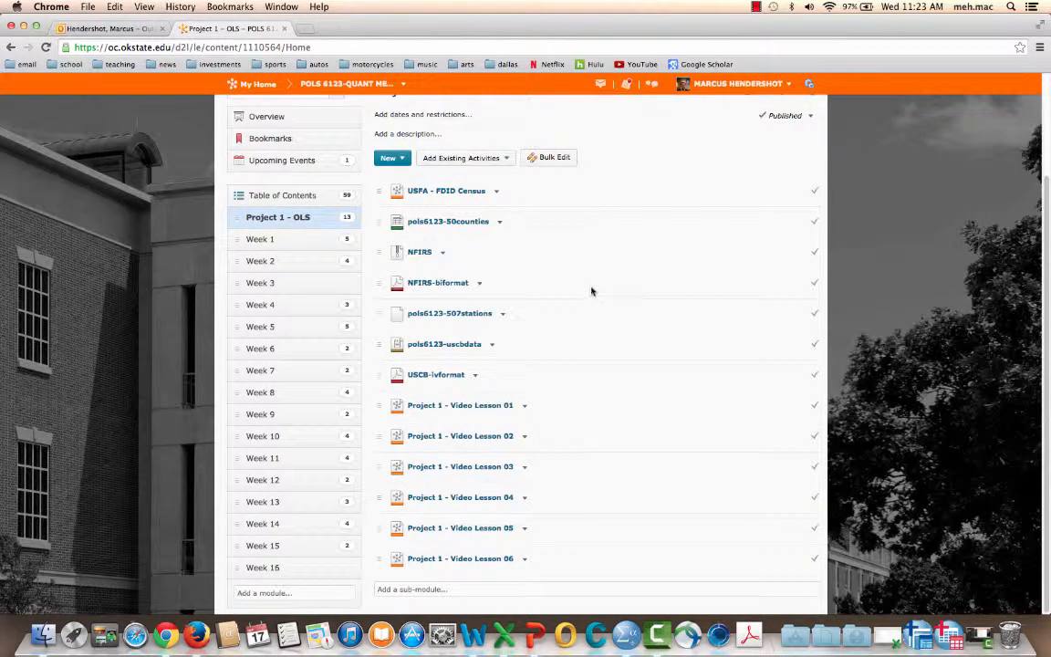
- Download the pols6123-uscbdata file from the course content and open the USCB-ivformat PDF
click(493, 346)
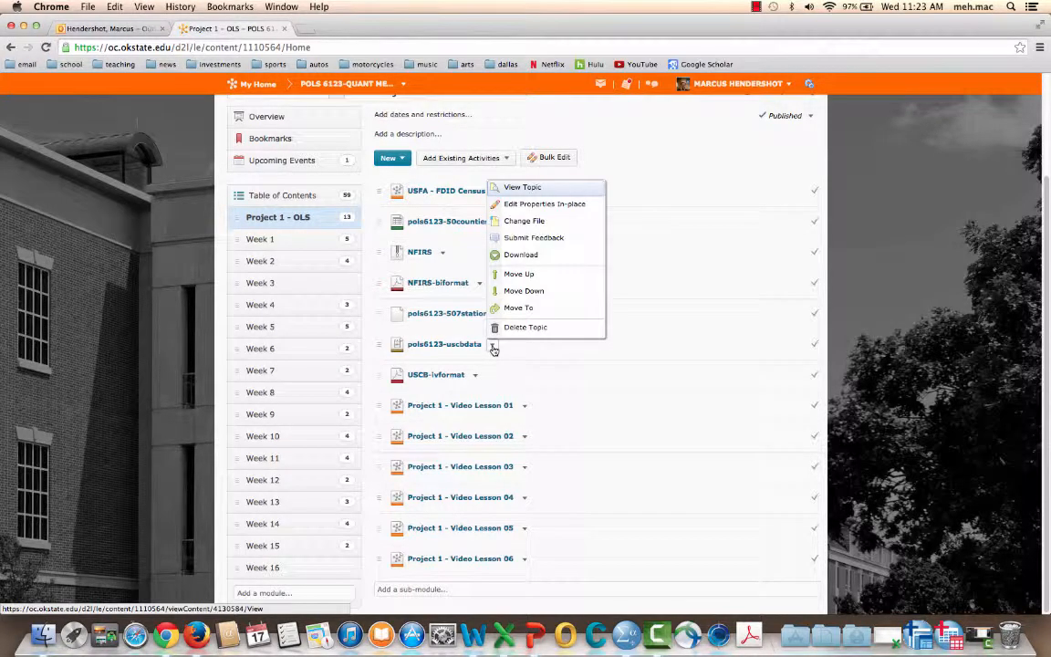
click(528, 259)
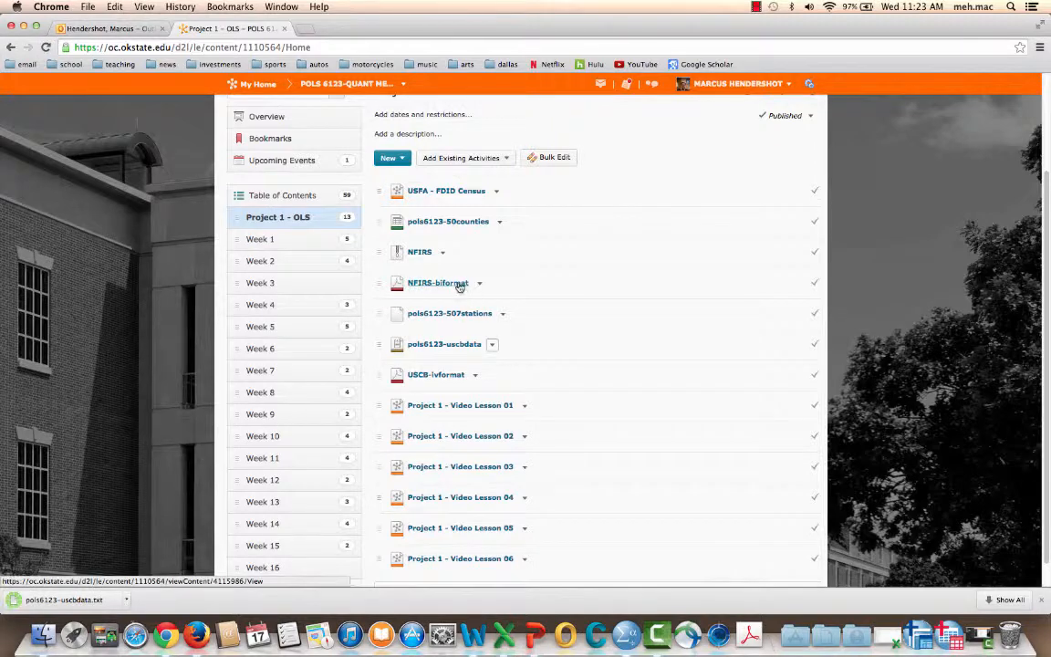
click(475, 377)
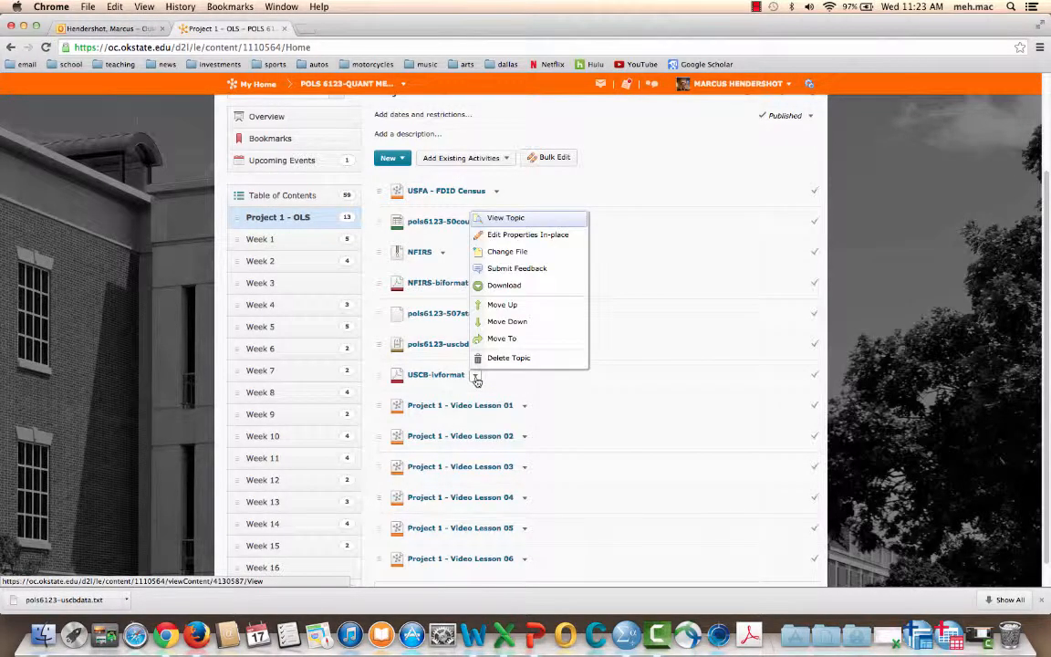
click(505, 287)
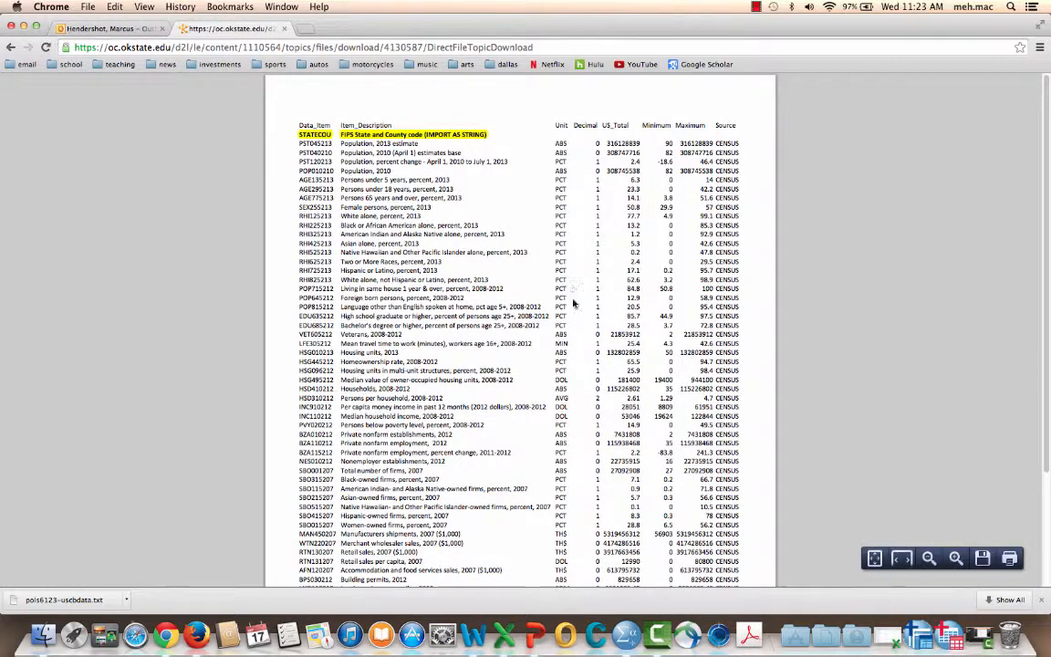
click(984, 559)
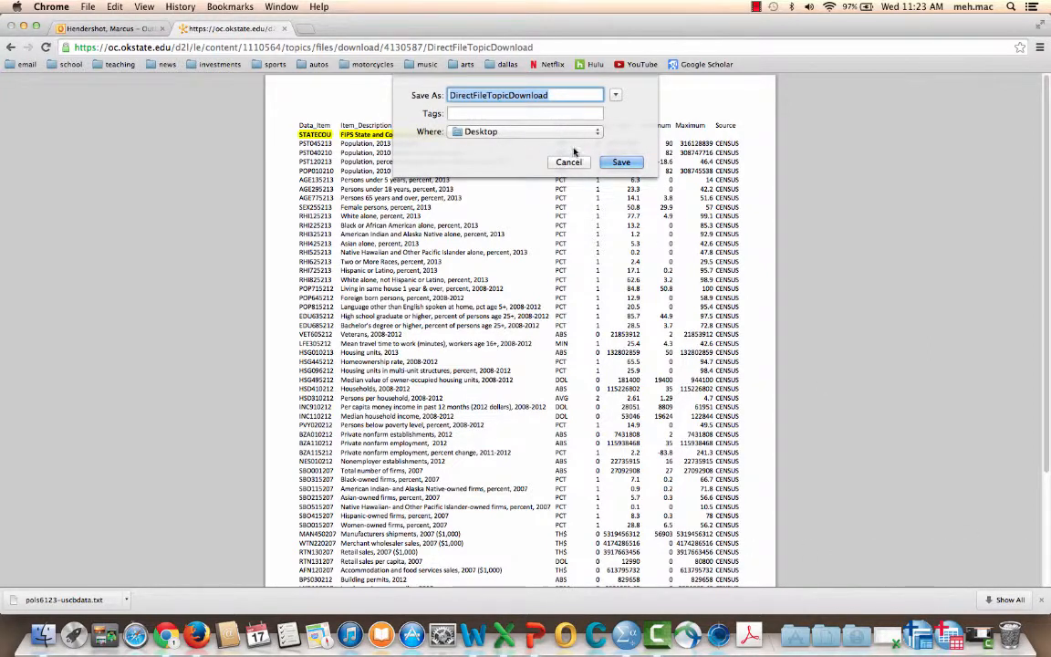
click(568, 162)
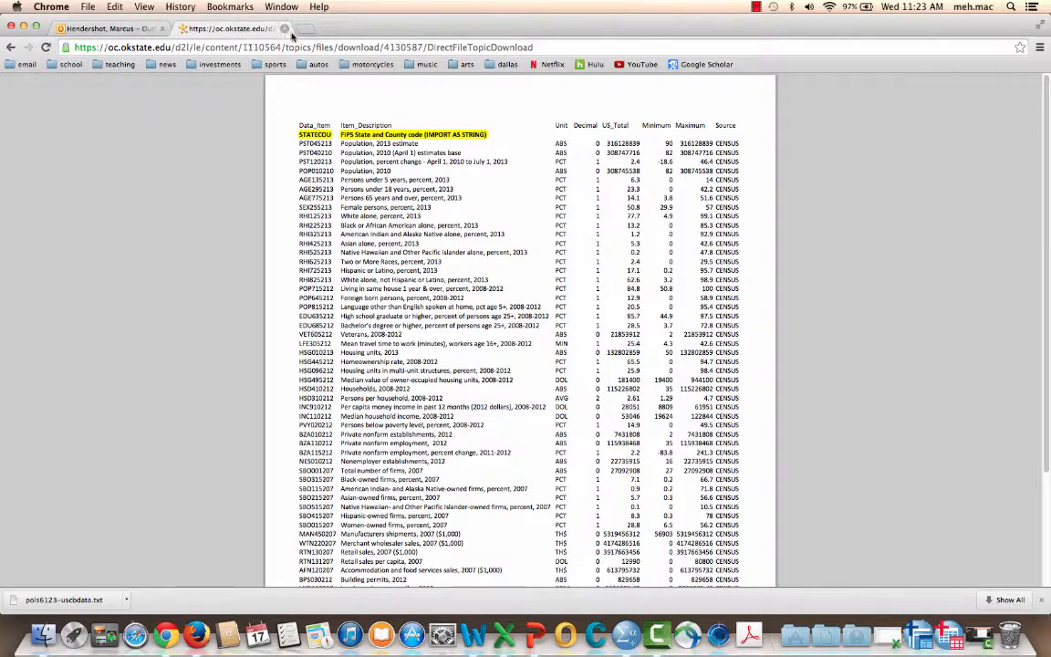
- In Finder, move pols6123-uscbdata.txt from the Downloads folder to the Desktop and close the folder window
click(24, 25)
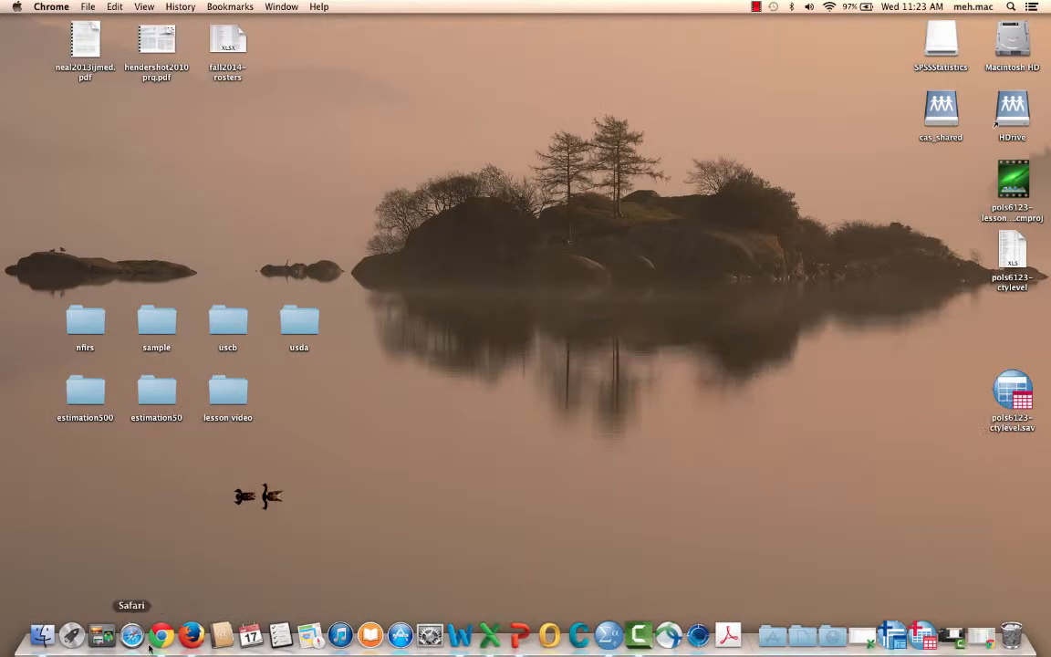
click(43, 635)
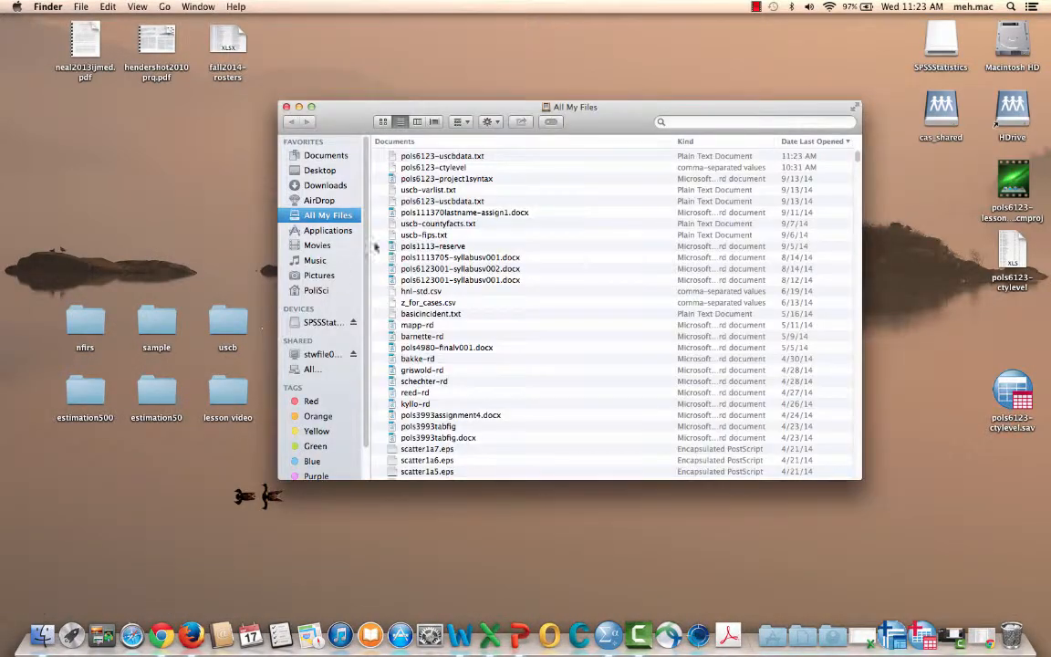
click(328, 185)
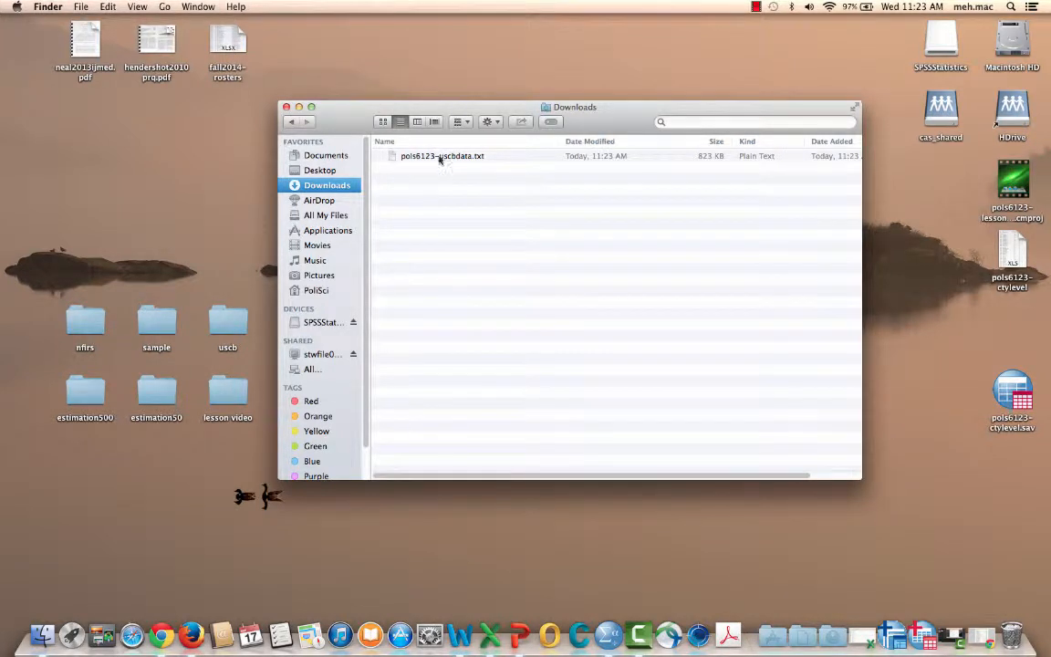
drag(439, 159, 996, 368)
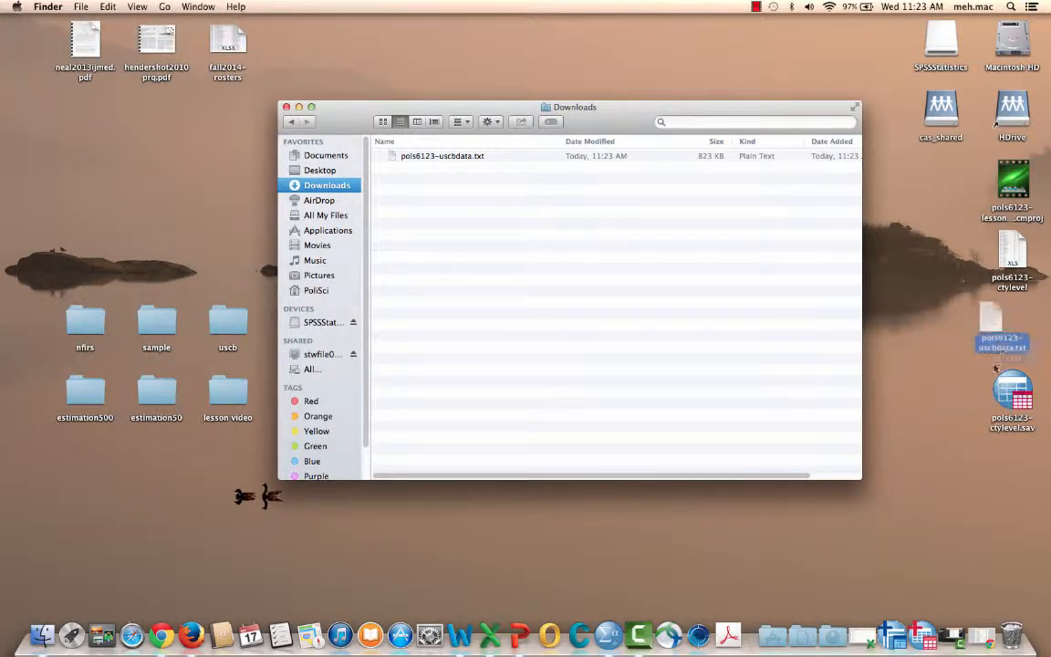
click(285, 107)
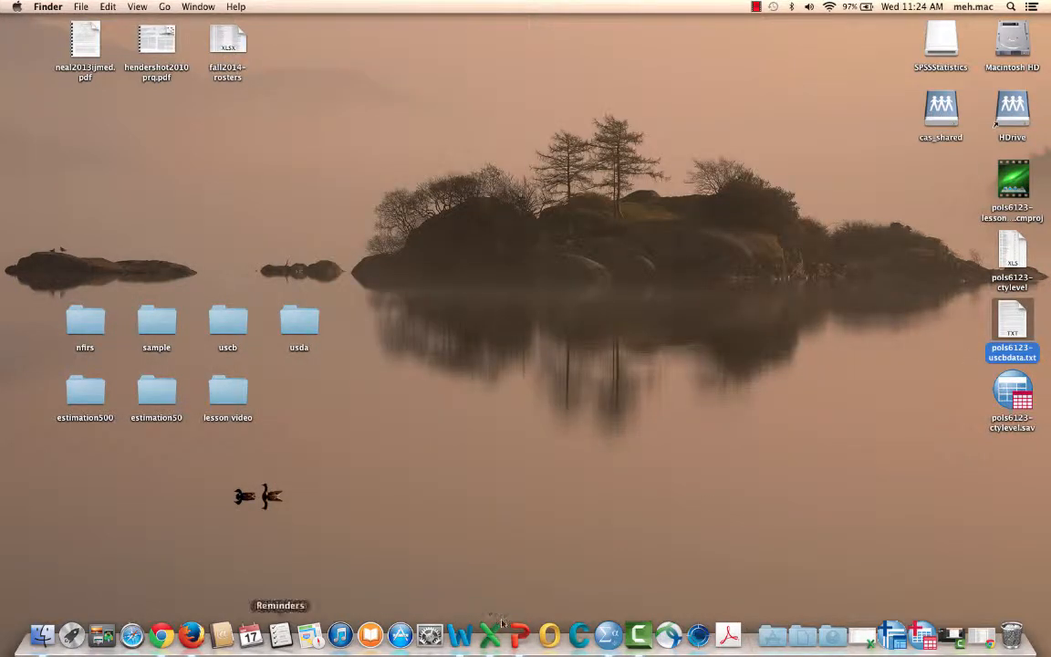
- Return to Chrome, save the open variable-format PDF to the Desktop as uscb-format, and put the browser window away
click(159, 637)
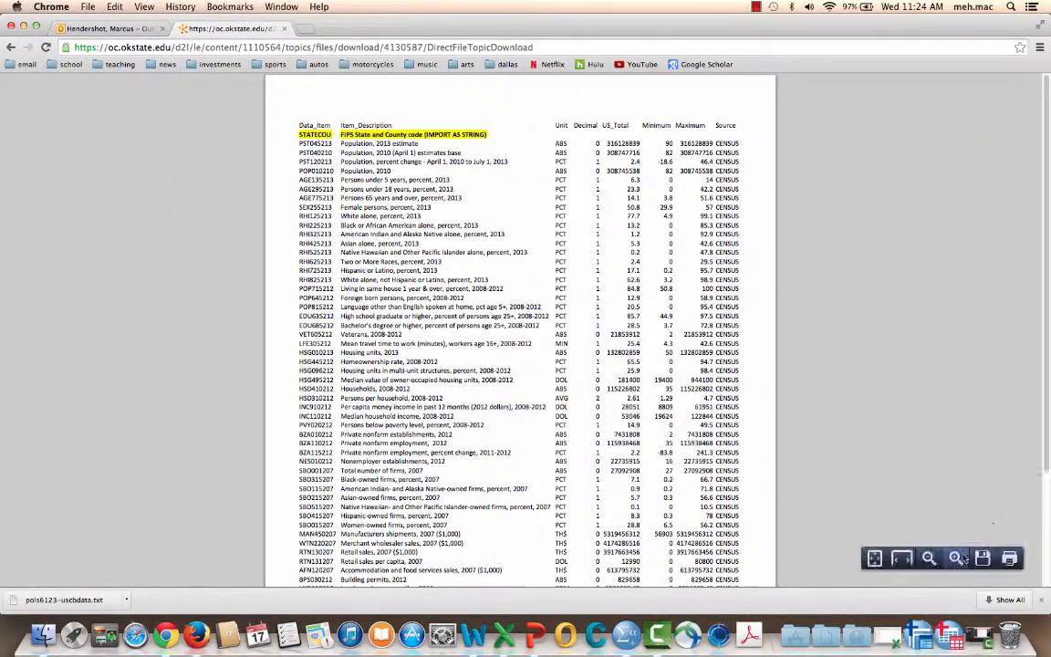
click(881, 502)
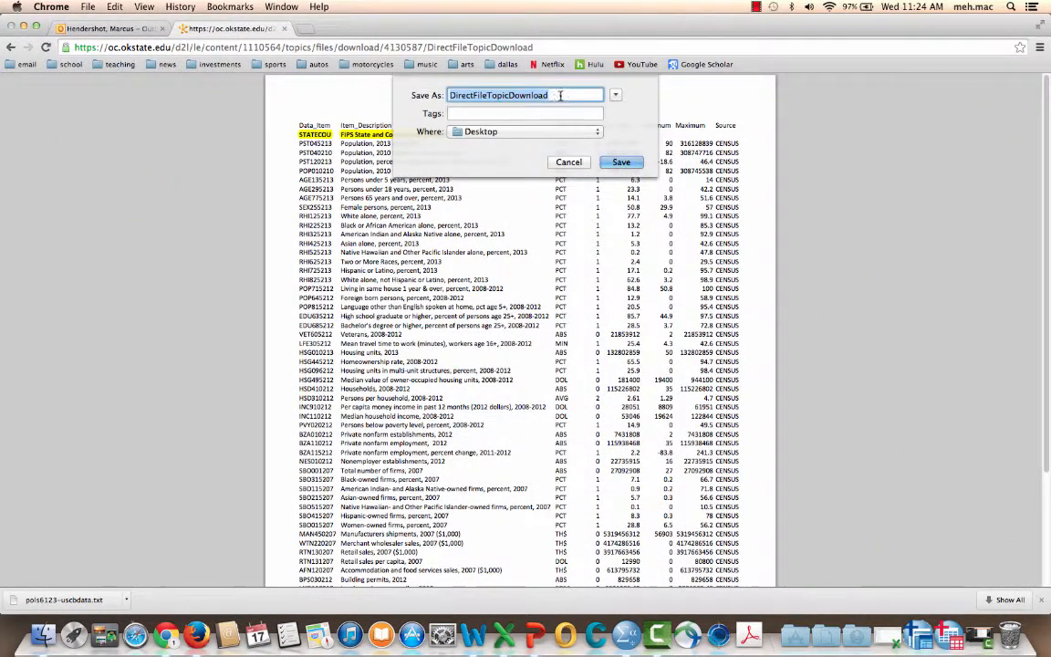
text(usc)
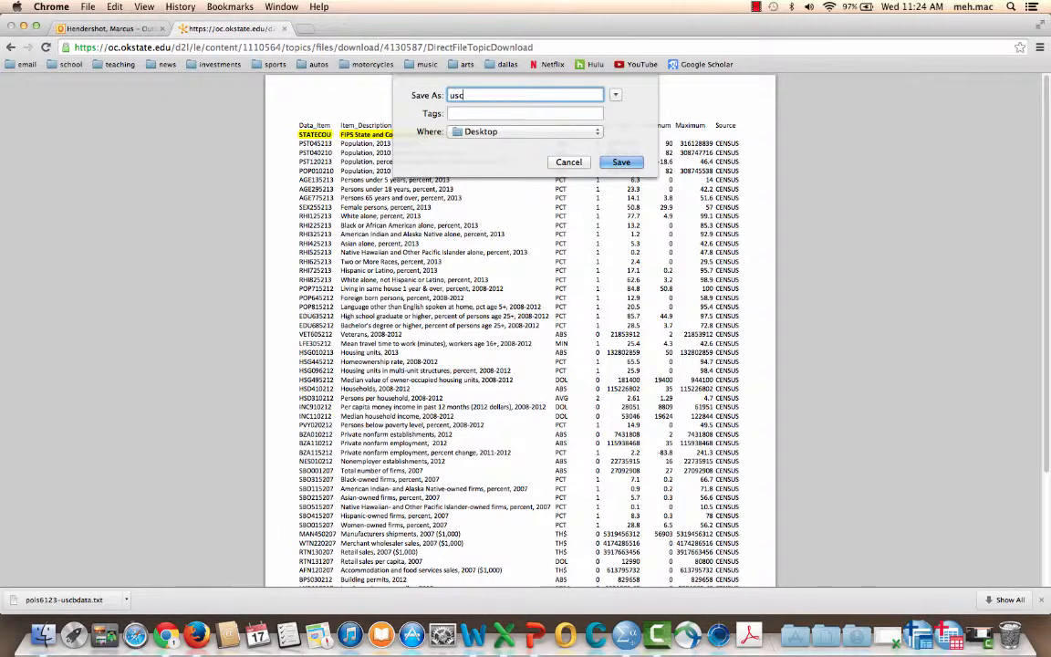
text(b-format)
click(617, 161)
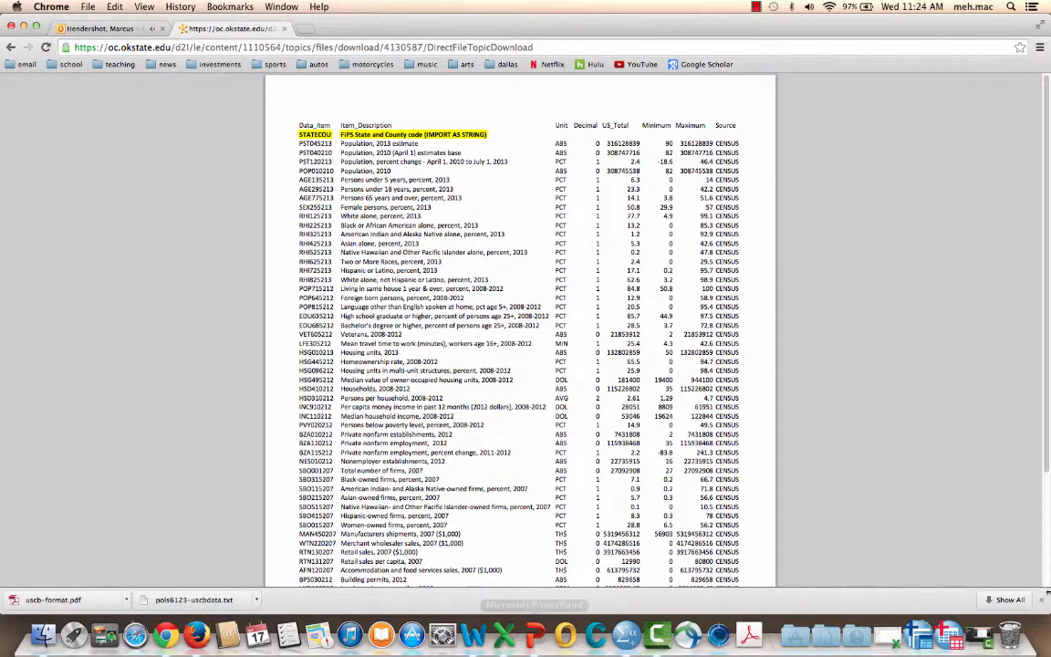
click(23, 25)
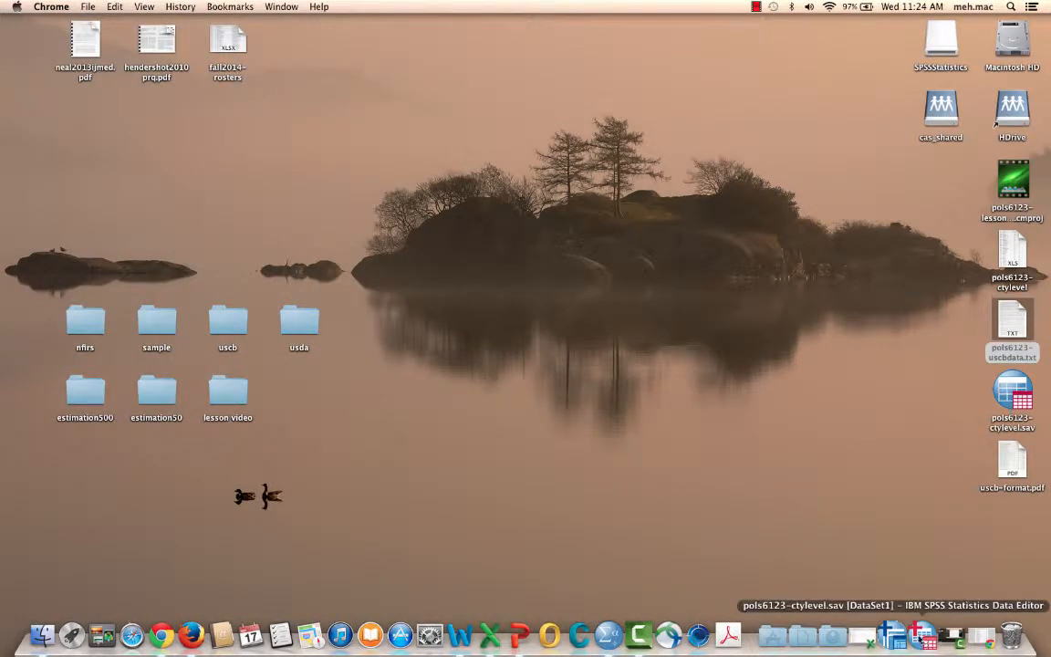
- Switch to the SPSS data editor and open the text file pols6123-uscbdata.txt from the Desktop for import
click(912, 628)
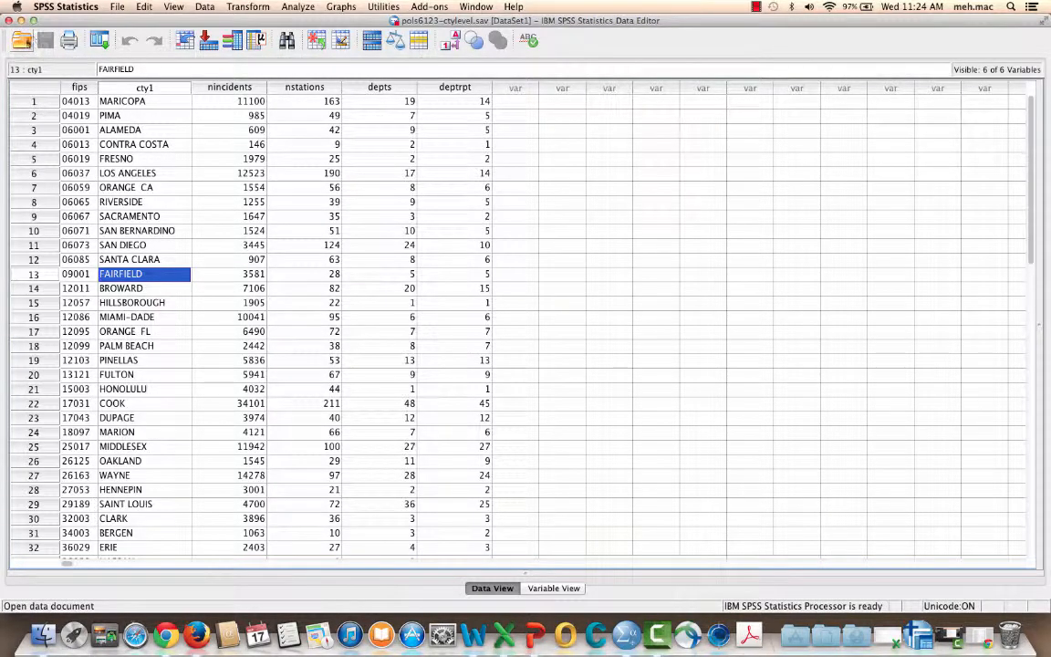
click(22, 40)
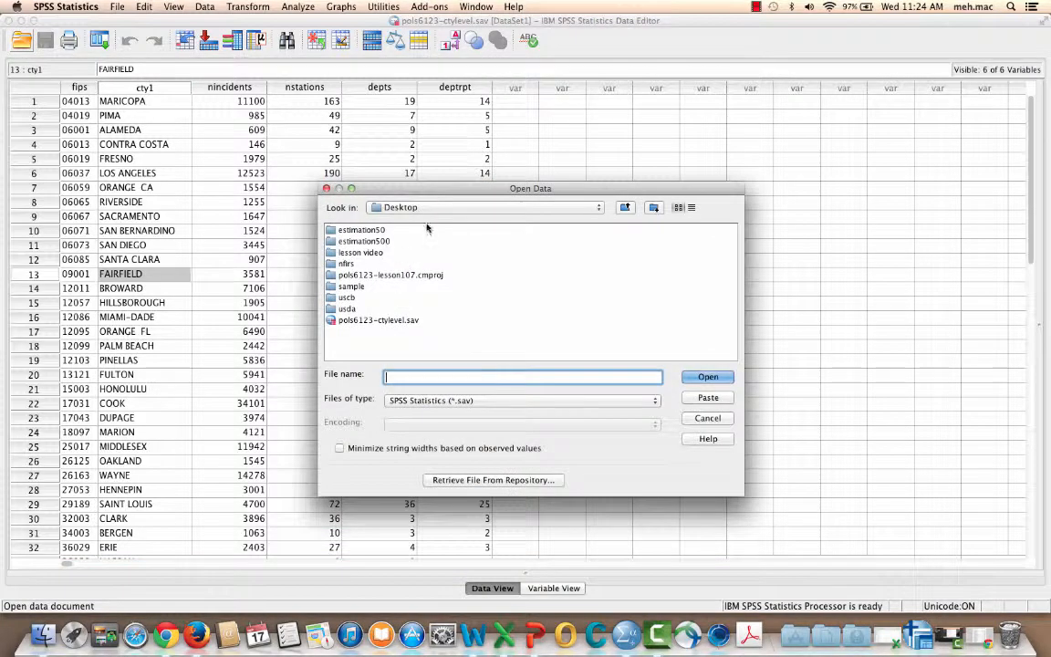
click(438, 400)
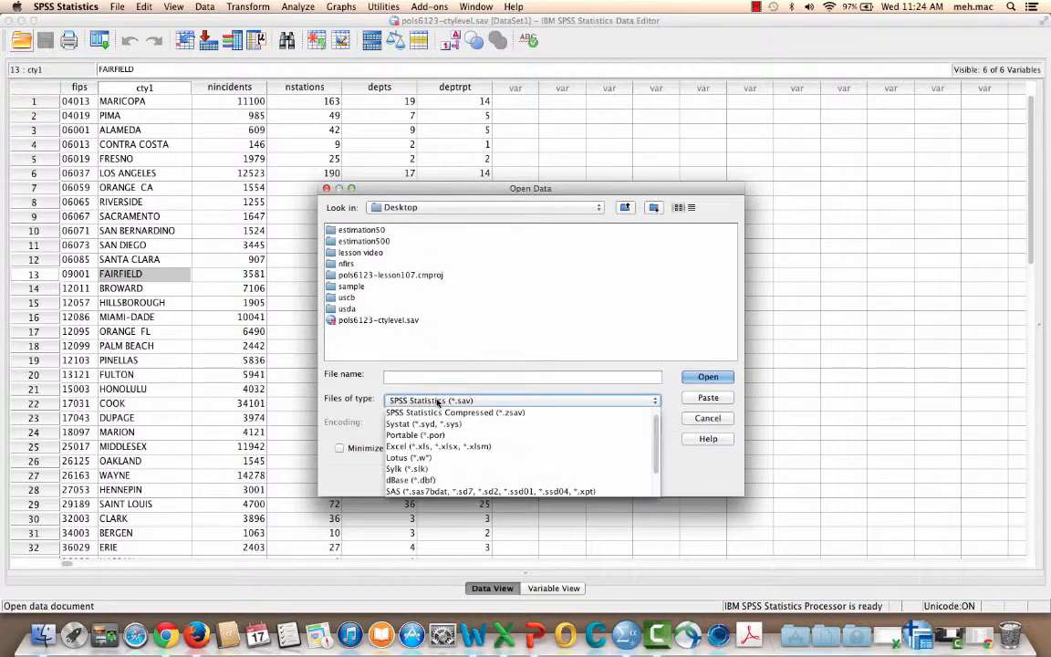
drag(656, 446, 655, 484)
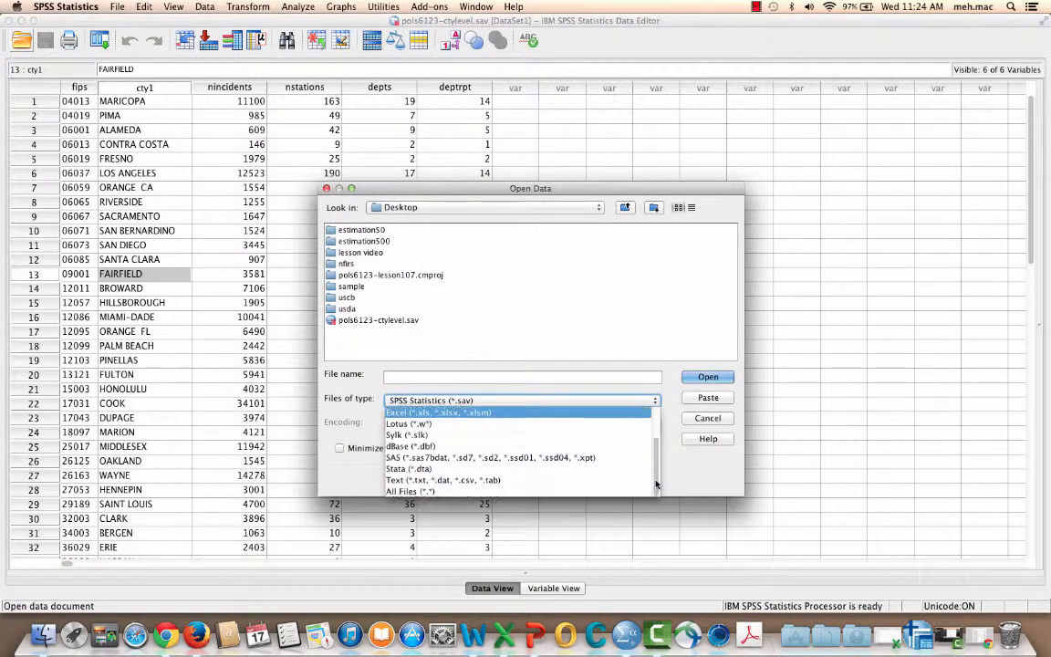
click(429, 480)
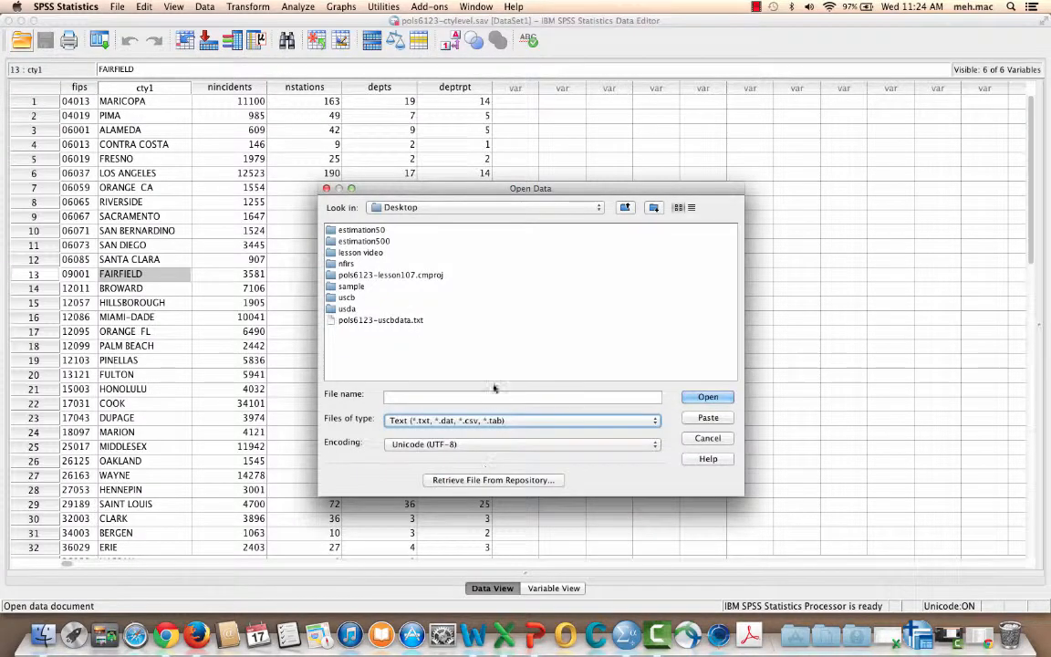
click(388, 321)
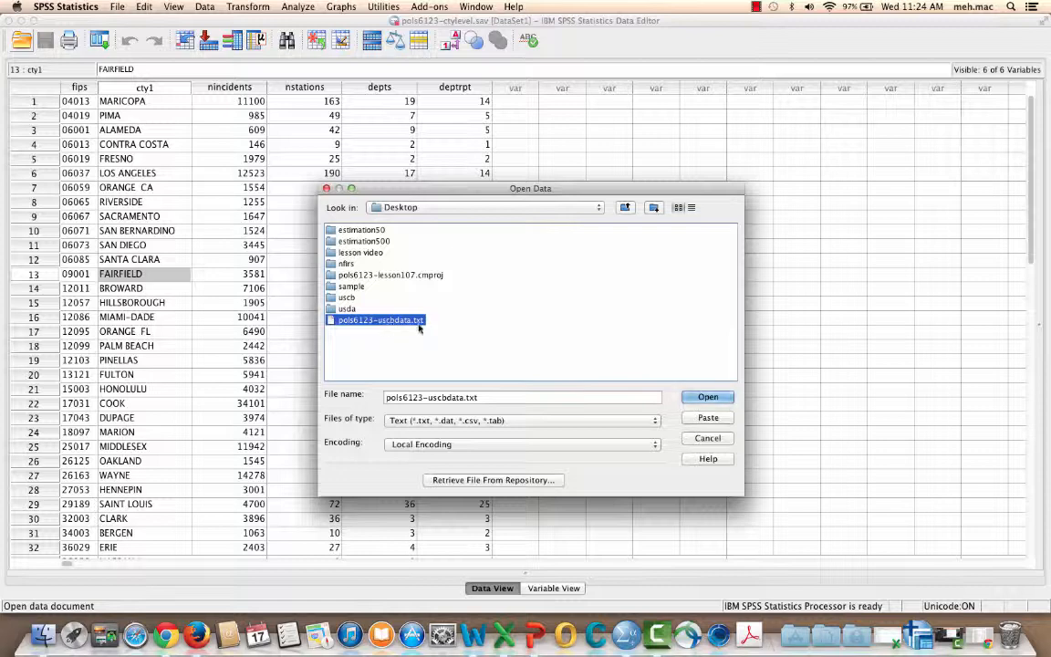
click(708, 397)
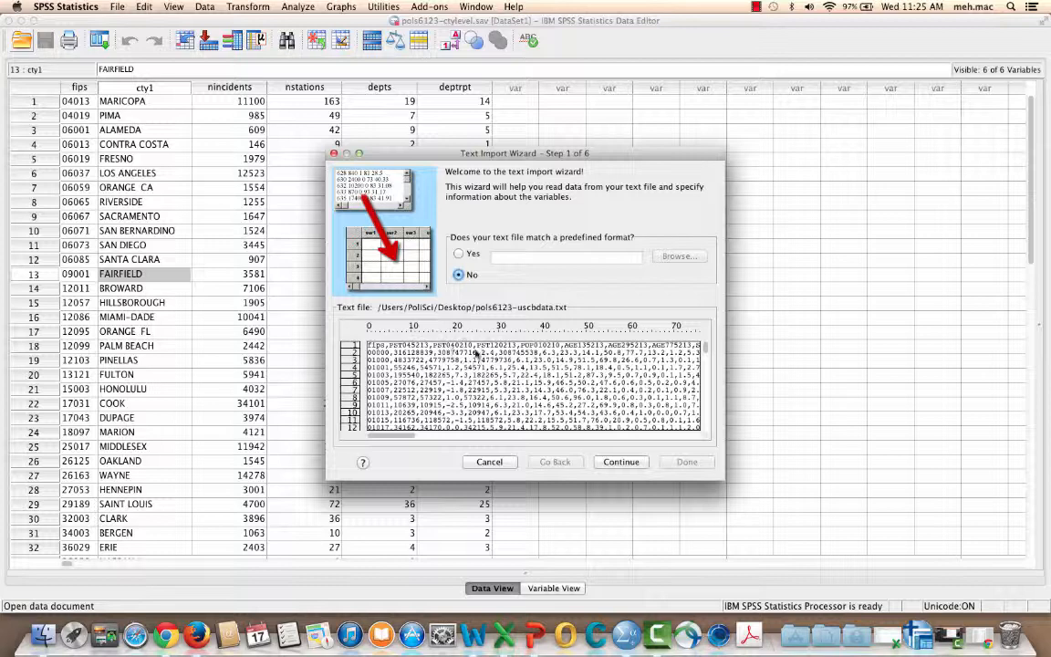
- Set up the text import with no predefined format, comma-delimited variables, variable names at the top of the file, and all cases from line 2
scroll(408, 439, right, 10)
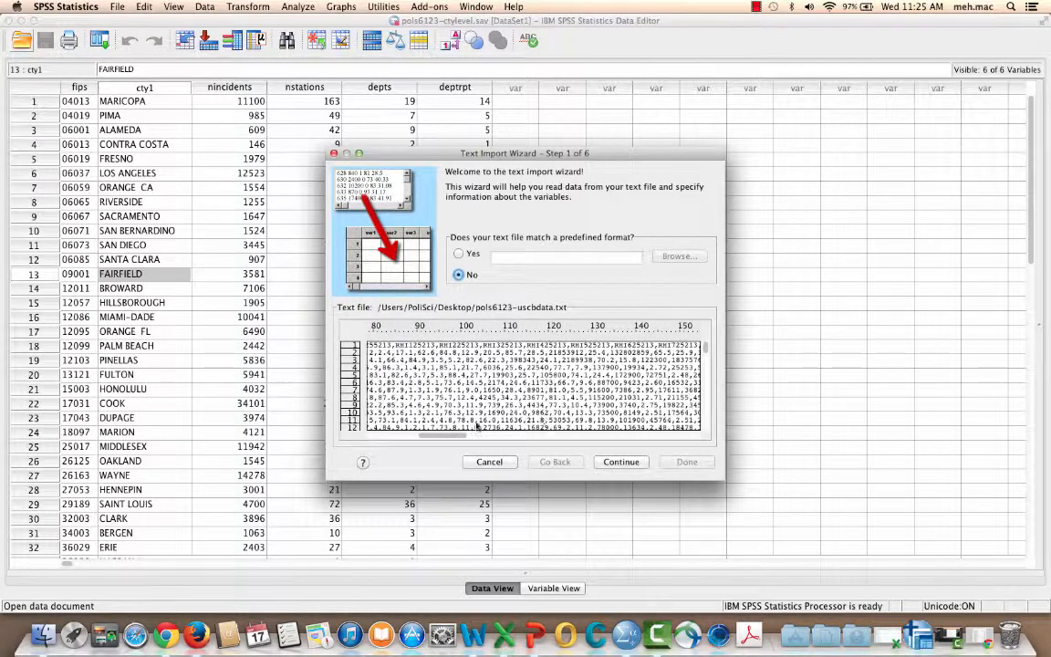
drag(447, 436, 371, 439)
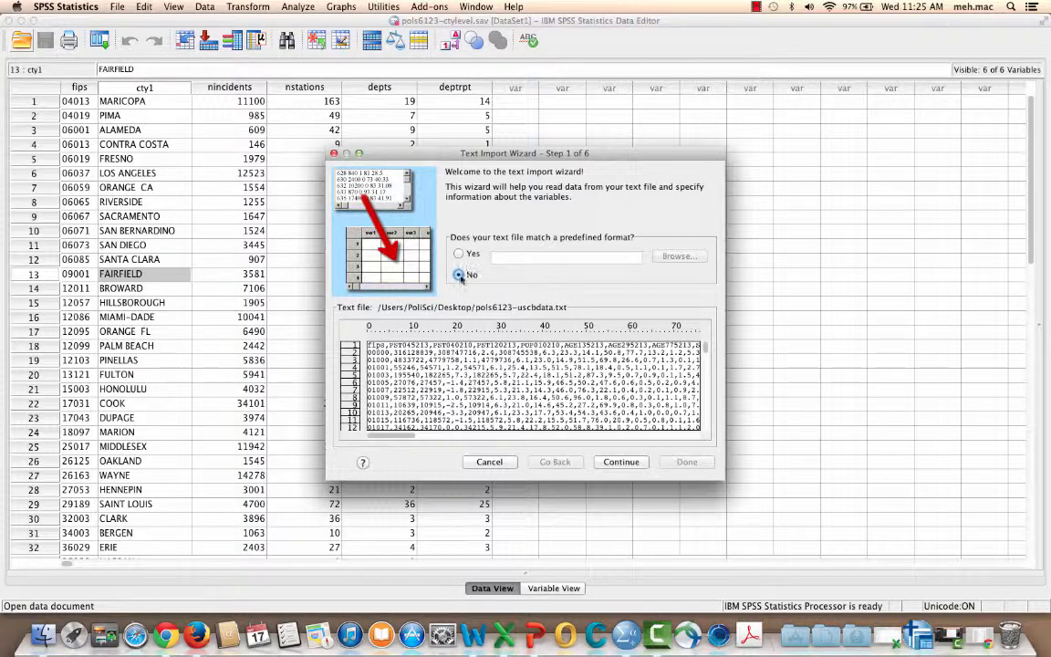
click(622, 463)
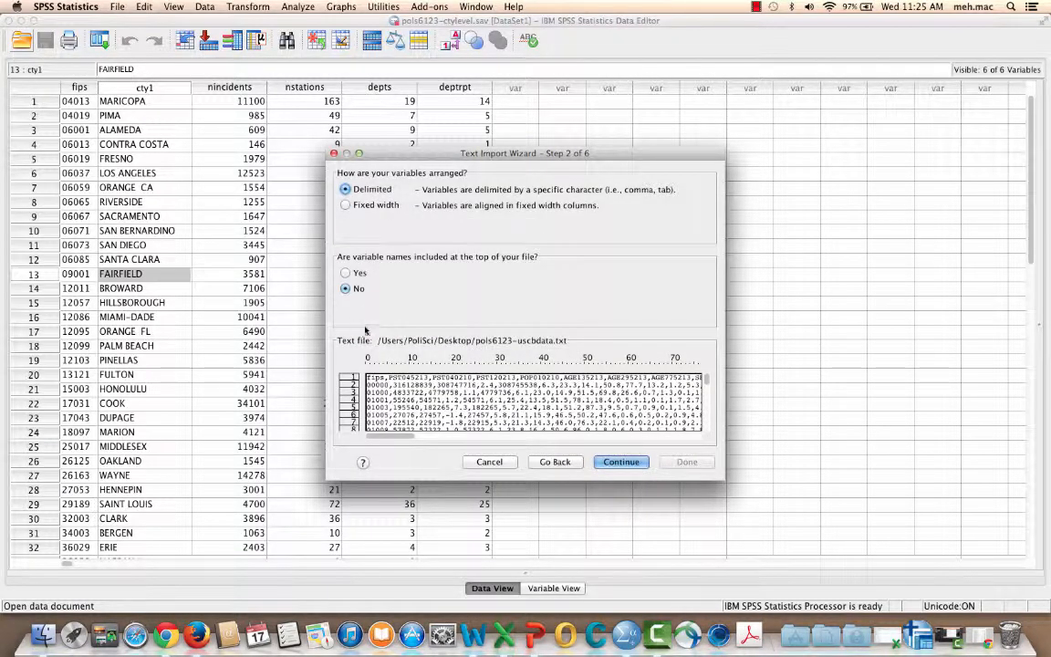
click(345, 273)
click(613, 461)
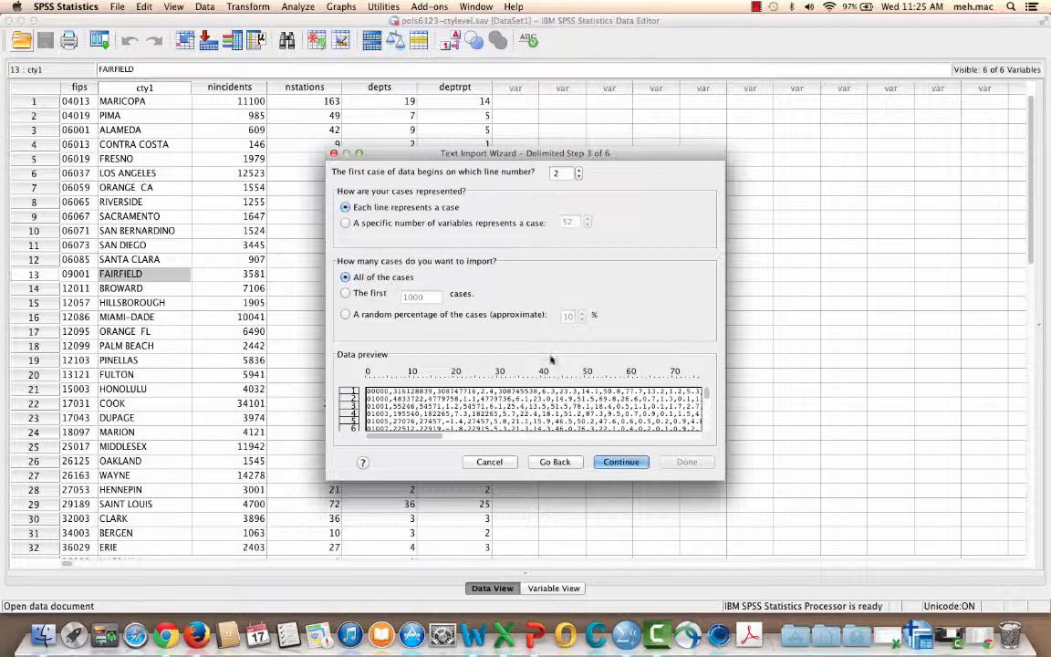
click(620, 467)
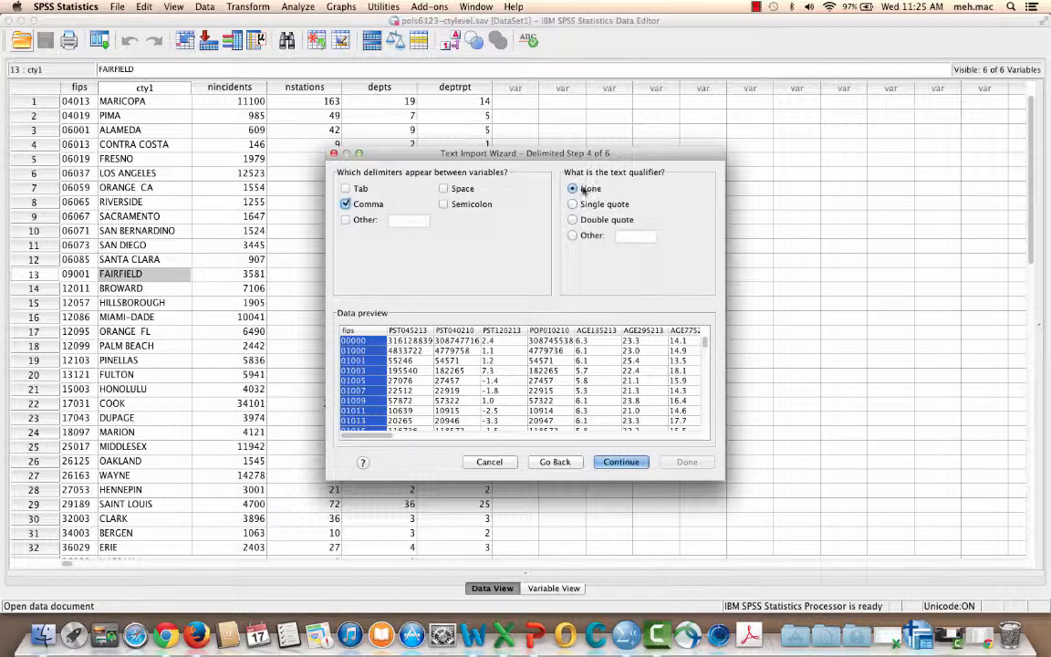
click(621, 462)
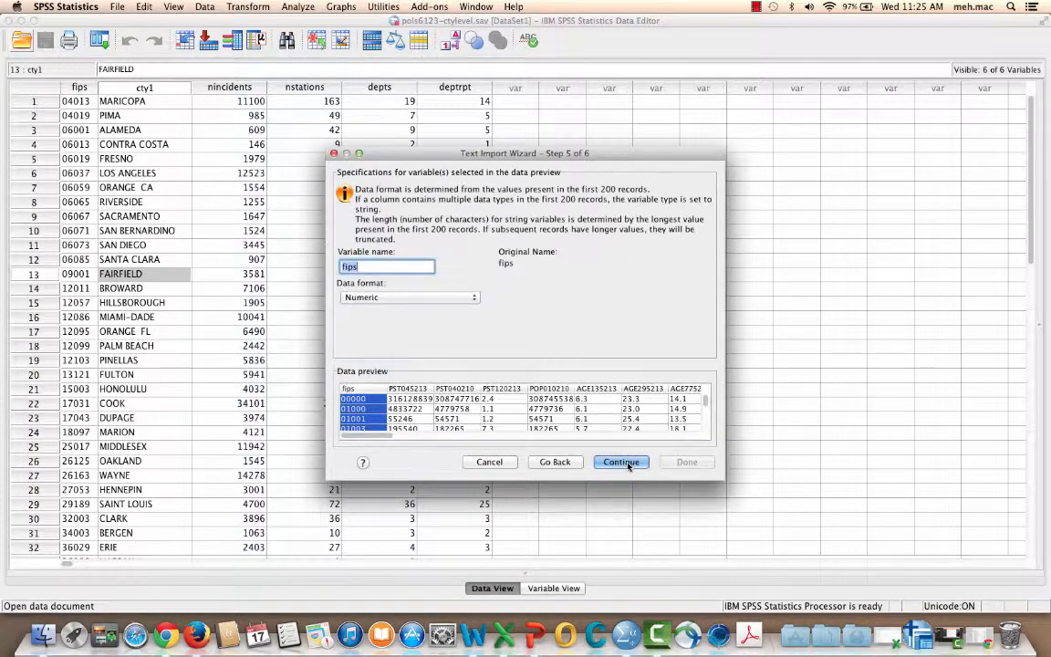
- Set the data format of the fips variable to String with 5 characters
click(400, 299)
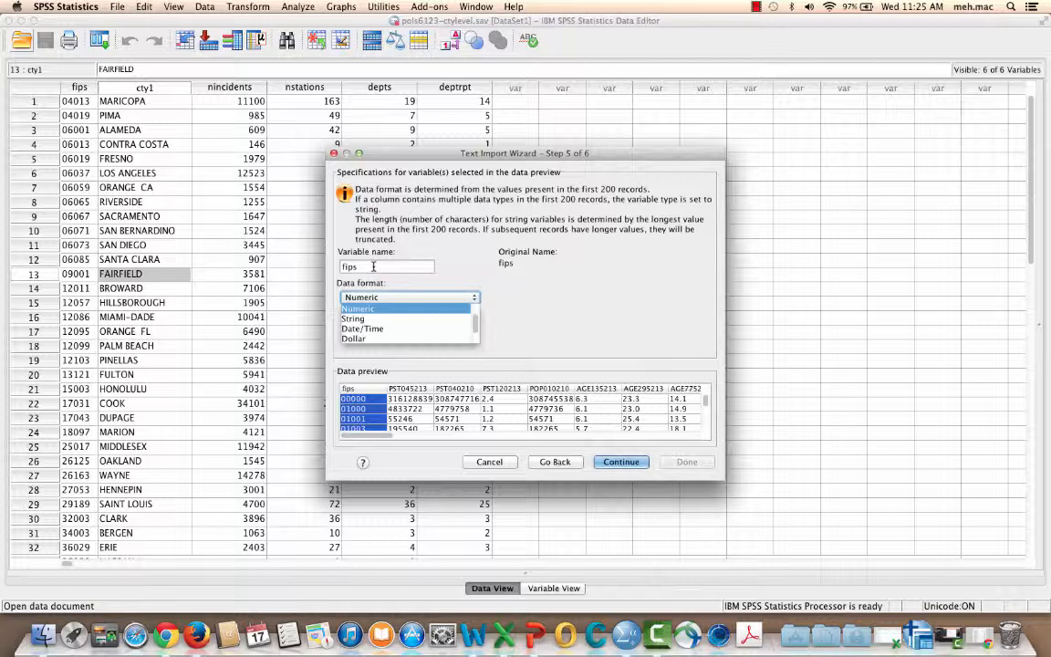
click(394, 319)
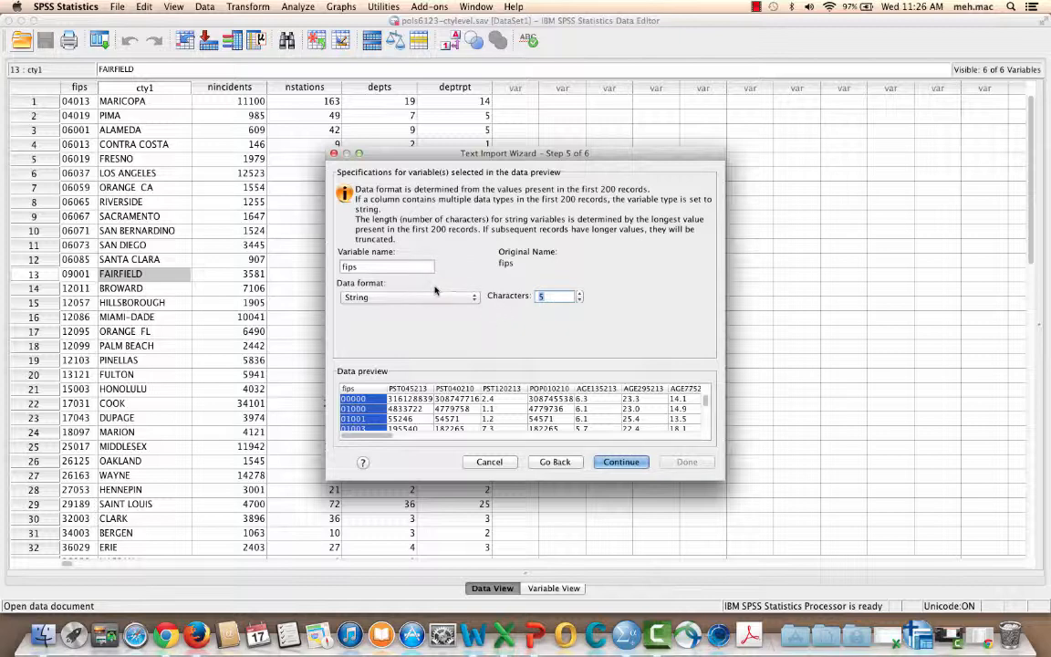
click(622, 463)
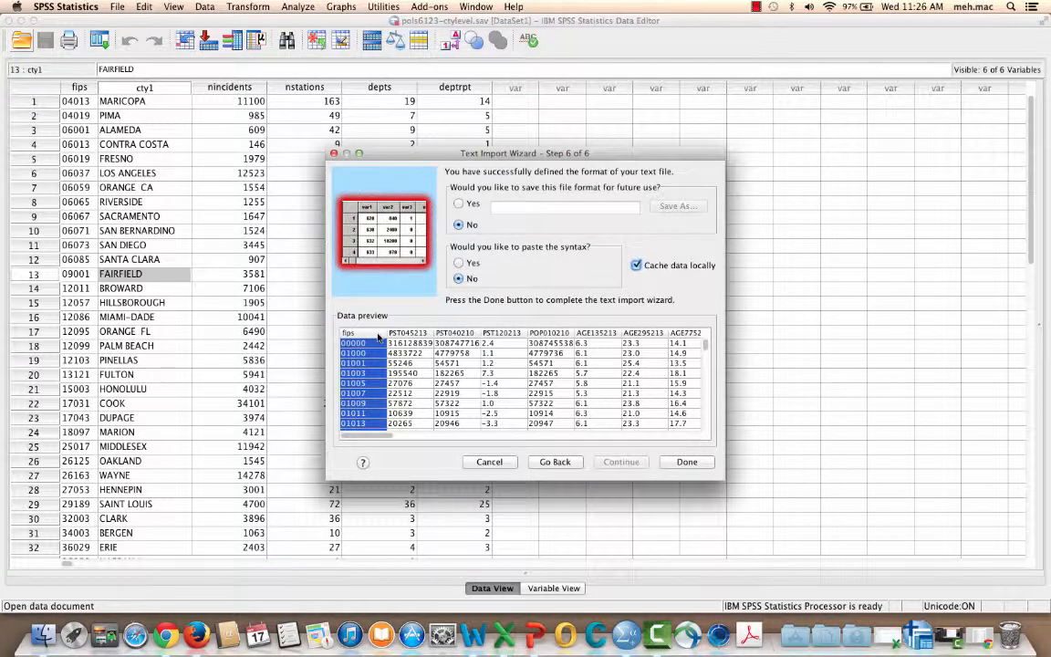
- Return to the variable specifications and check the data formats of PST045213 through AGE135213
click(554, 461)
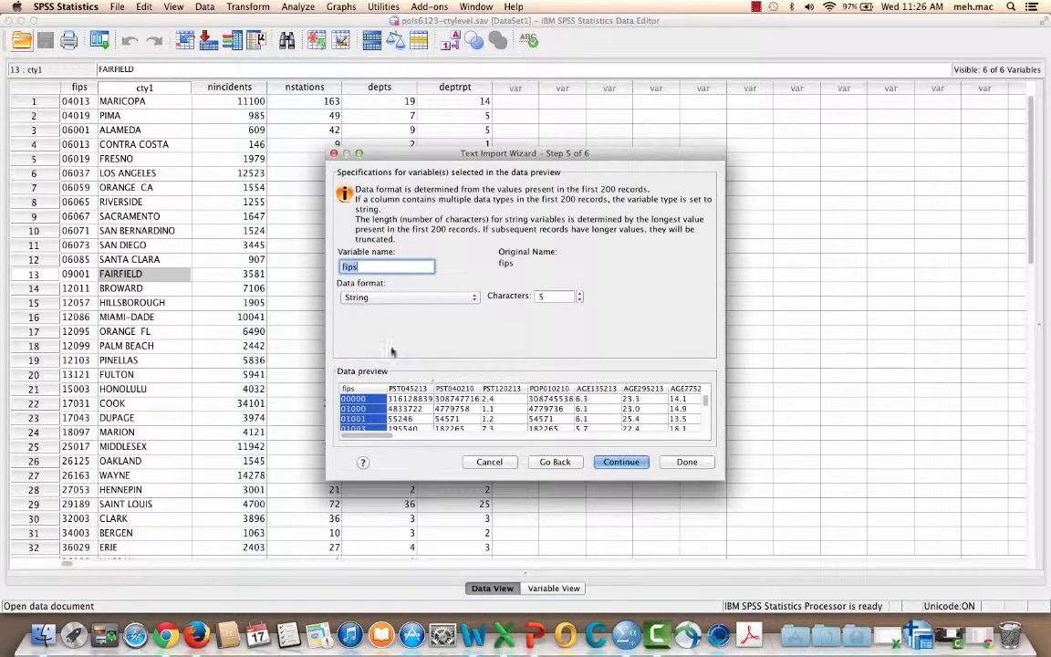
click(408, 389)
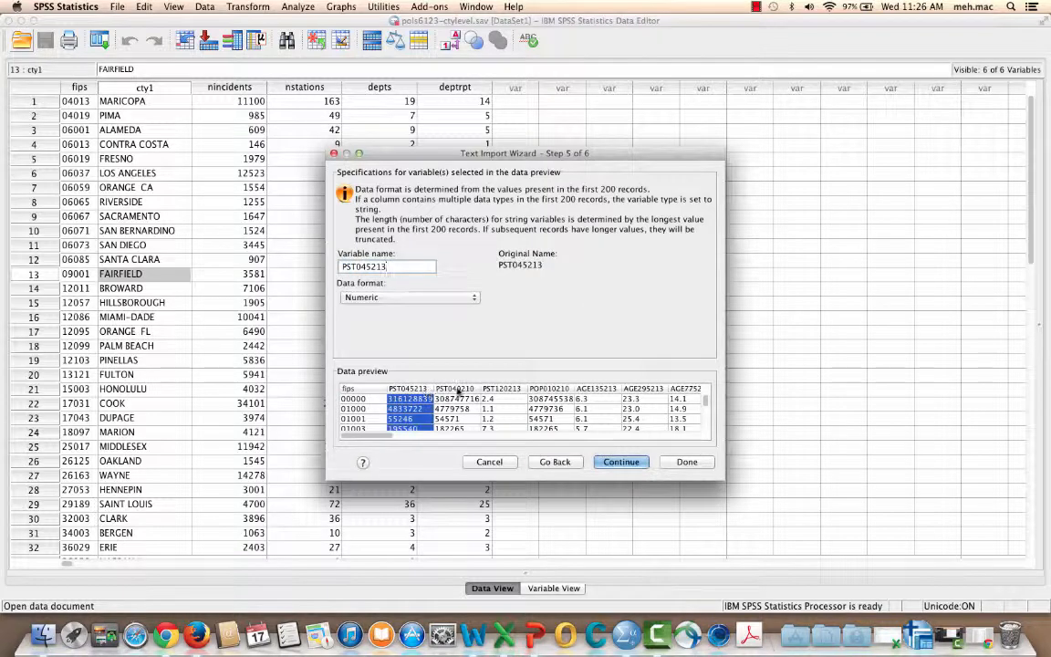
click(456, 389)
click(502, 389)
click(550, 388)
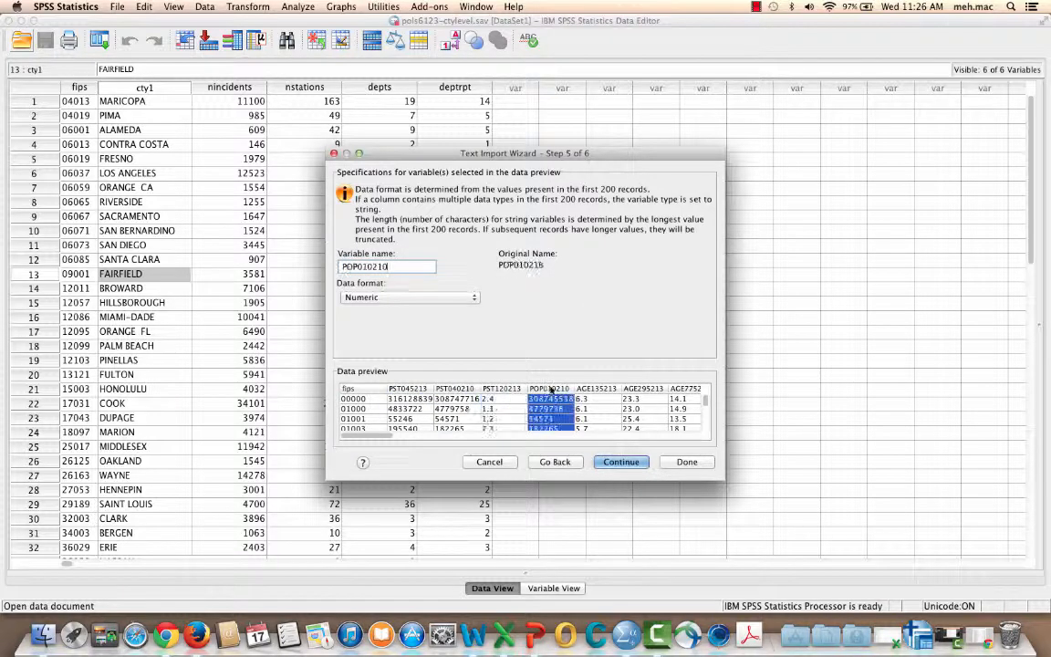
click(590, 391)
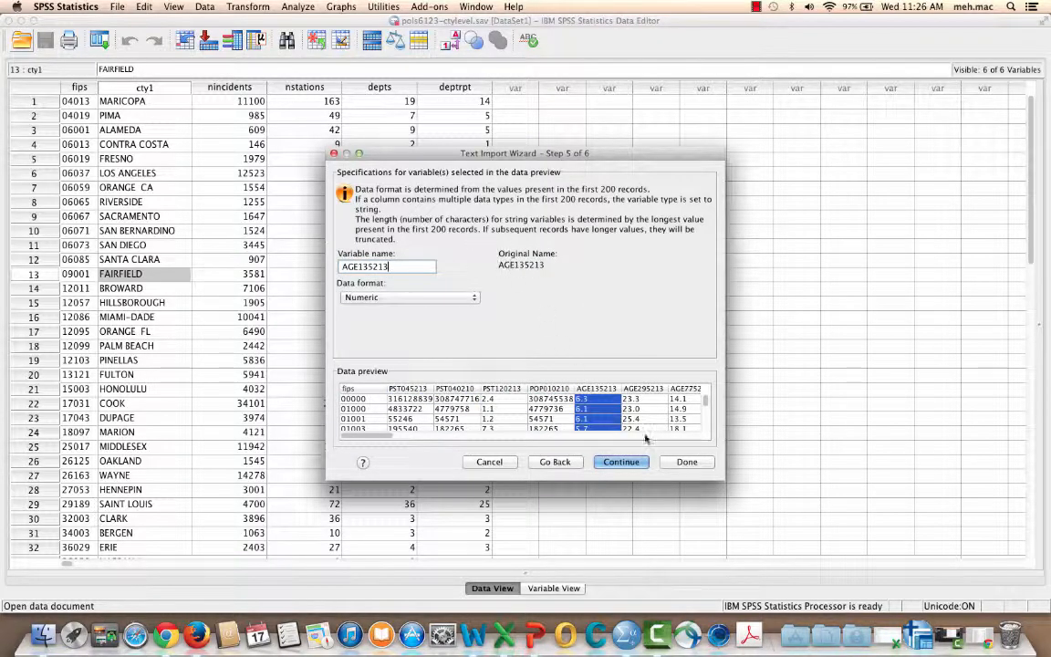
- Complete the text import without saving the file format or pasting the syntax
click(623, 465)
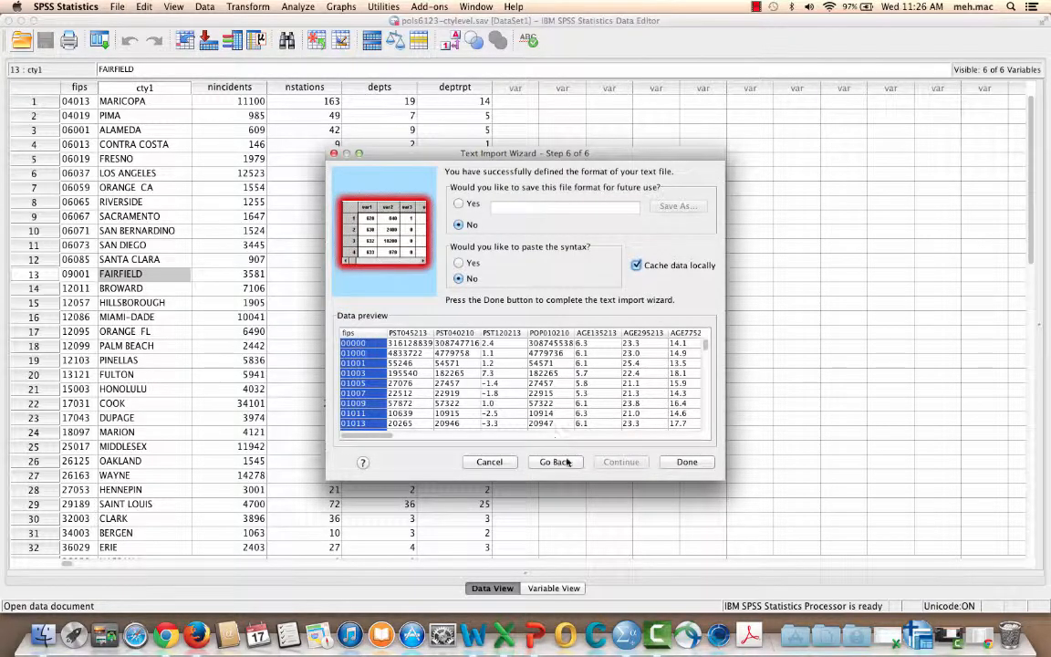
drag(370, 439, 244, 391)
click(687, 463)
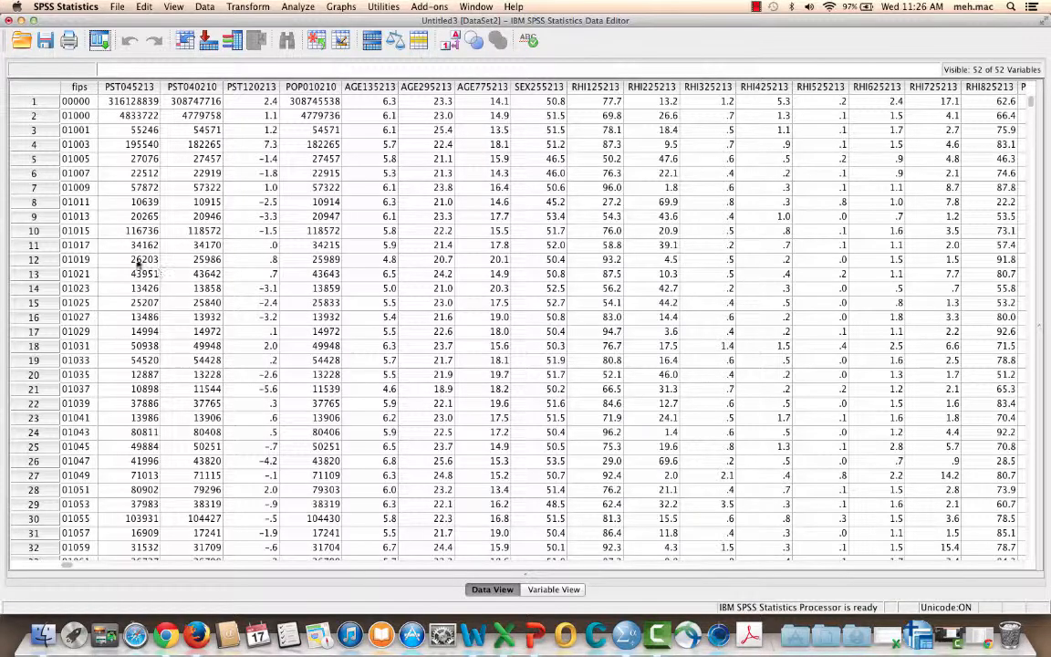
- Review the imported variables' definitions, and examine the first case's values across all columns and back to fips
click(553, 590)
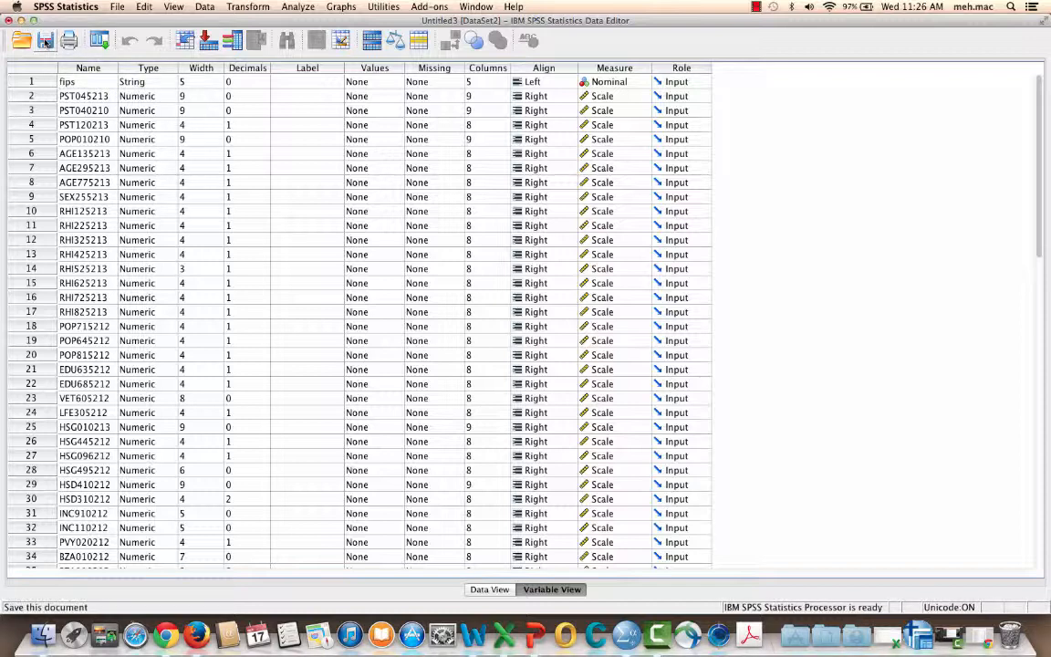
click(491, 589)
key(Right)
key(Right)
key(Right)
key(Right)
key(Right)
key(Right)
key(Right)
key(Right)
key(Right)
key(Right)
key(Right)
key(Right)
key(Right)
key(Right)
key(Right)
key(Right)
key(Right)
key(Right)
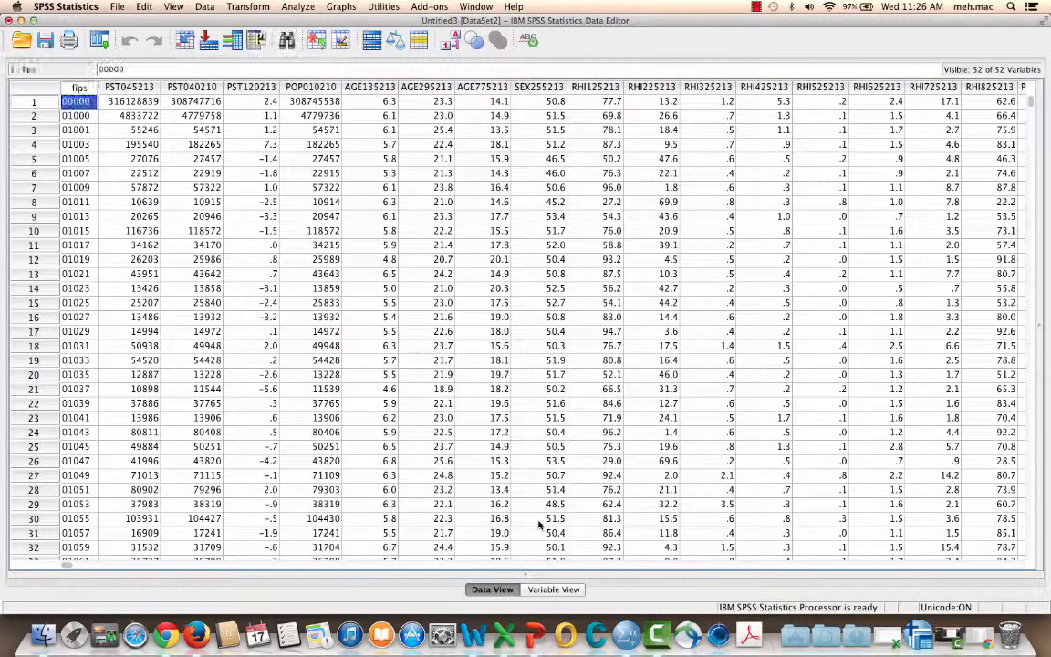
key(Right)
key(Right)
key(Right)
key(Right)
key(Right)
key(Right)
key(Right)
key(Right)
key(Right)
key(Right)
key(Right)
key(Right)
key(Right)
key(Right)
key(Right)
key(Right)
key(Right)
key(Right)
key(Right)
key(Right)
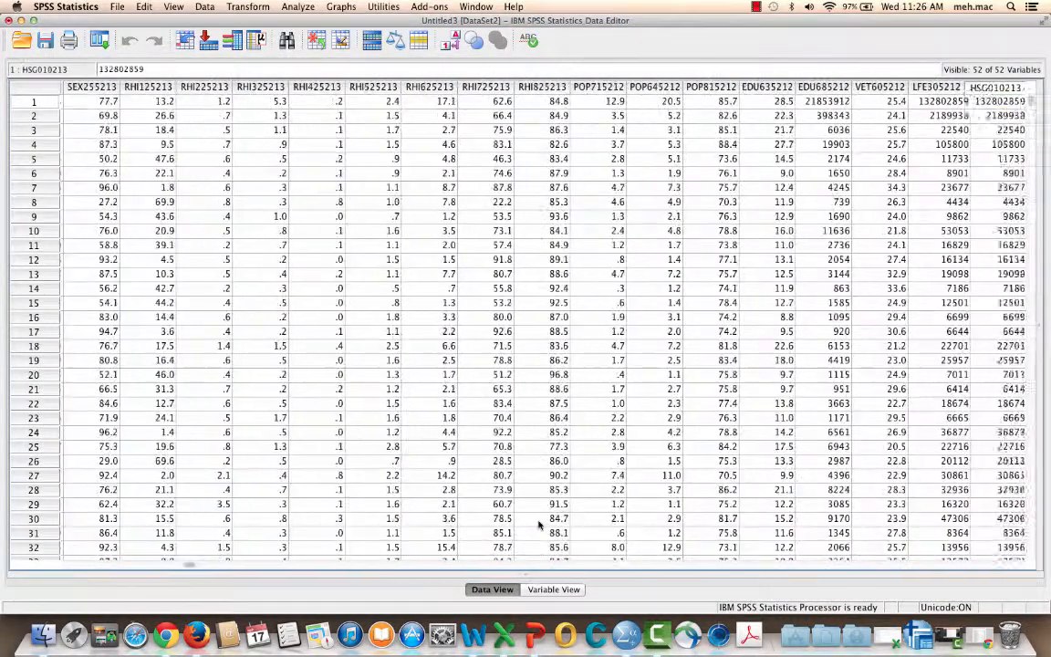
key(Right)
key(Right)
key(Right)
key(Right)
key(Right)
key(Right)
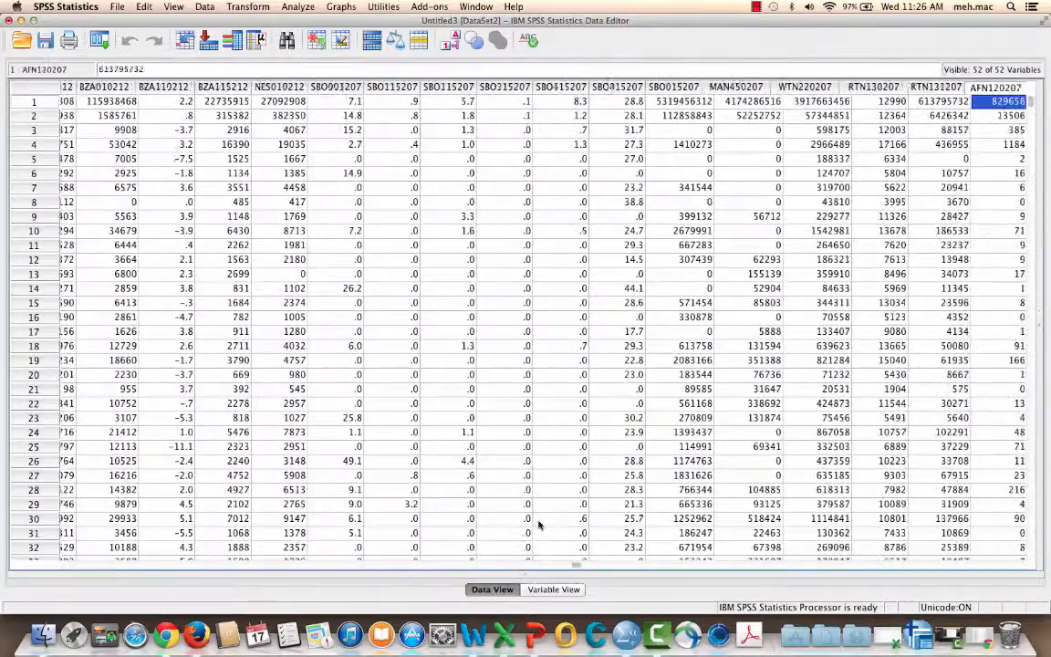
key(Left)
key(Left)
key(Left)
key(Left)
key(Left)
key(Left)
key(Left)
key(Left)
key(Left)
key(Left)
key(Left)
key(Left)
key(Left)
key(Left)
key(Left)
key(Left)
key(Left)
key(Left)
key(Left)
key(Left)
key(Left)
key(Left)
key(Left)
key(Left)
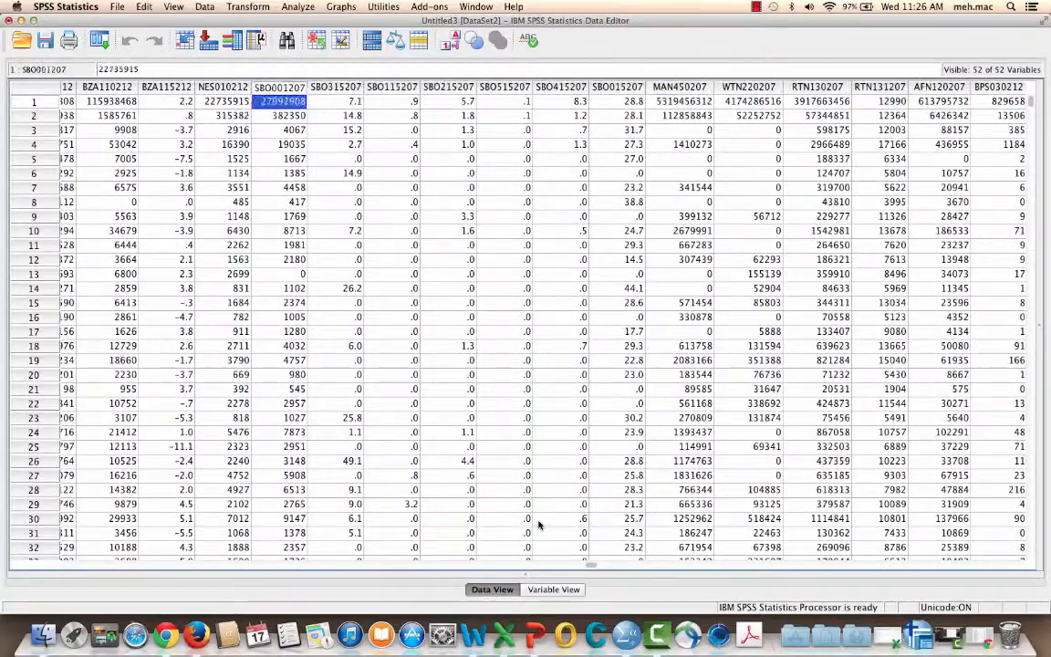
key(Left)
key(Left)
key(Left)
key(Left)
key(Left)
key(Left)
key(Left)
key(Left)
key(Left)
key(Left)
key(Left)
key(Left)
key(Left)
key(Left)
key(Left)
key(Left)
key(Left)
key(Left)
key(Left)
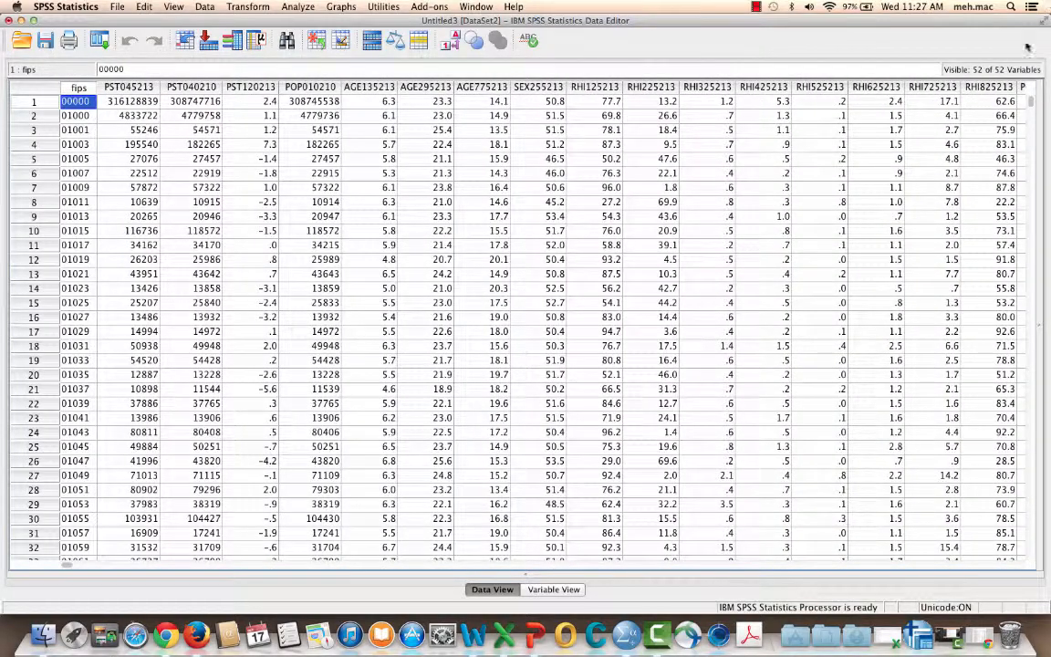
- Examine the imported census records down to the last case and back up to the first
drag(1031, 111, 1034, 554)
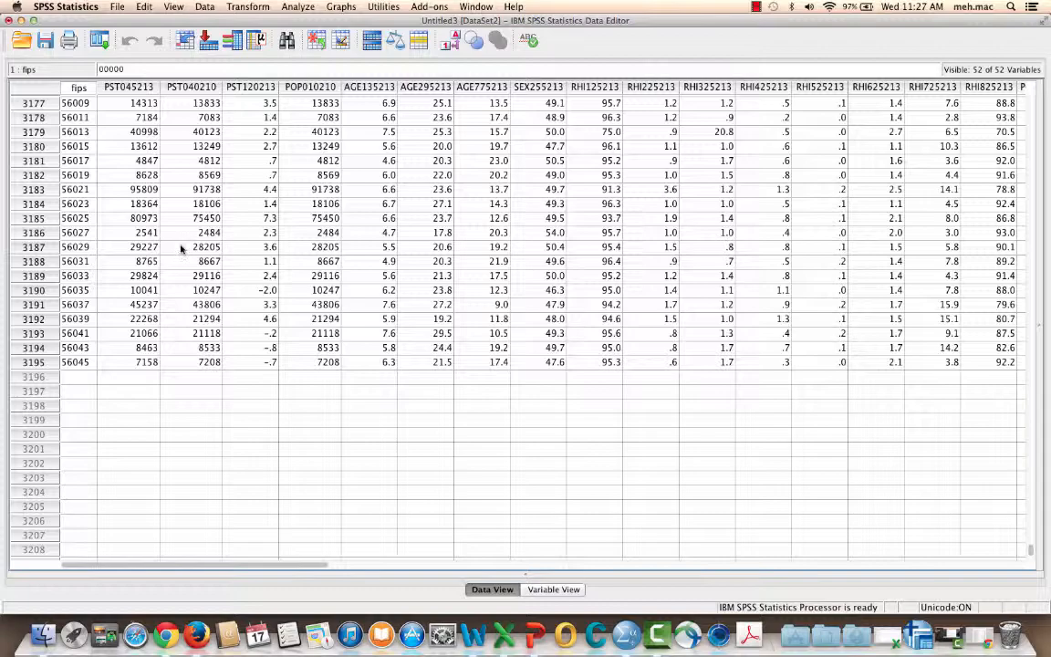
scroll(180, 264, up, 4)
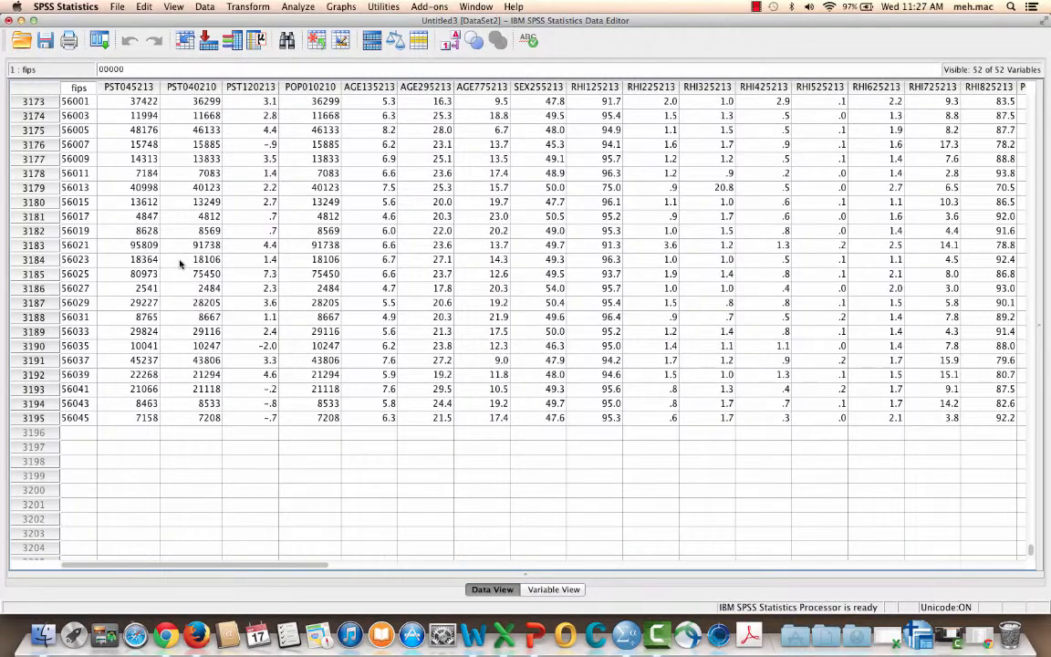
scroll(146, 374, up, 15)
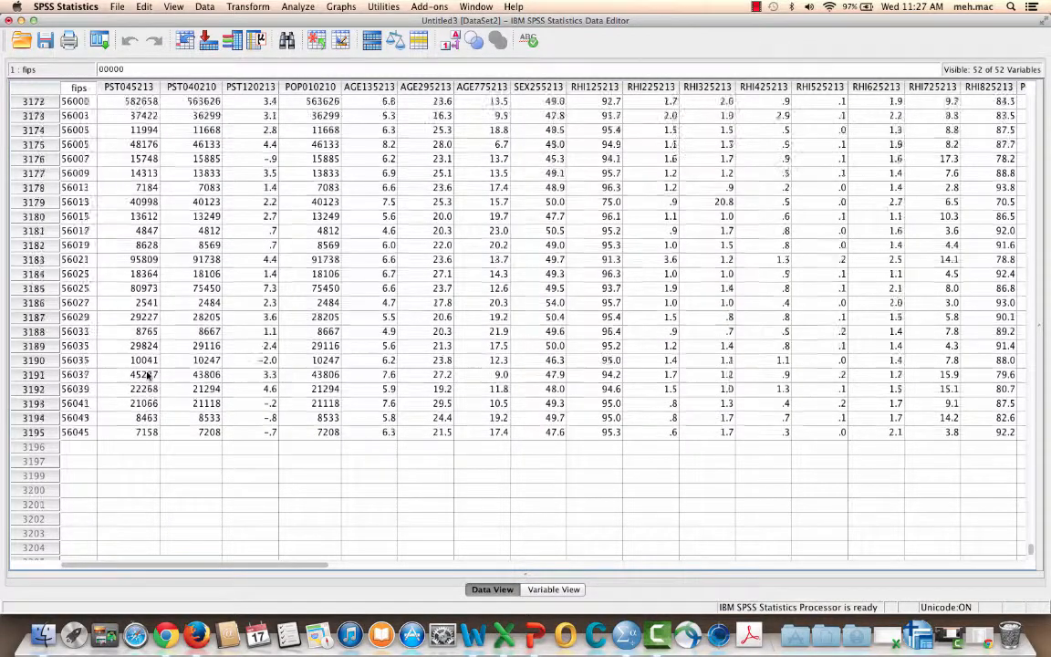
scroll(146, 374, up, 20)
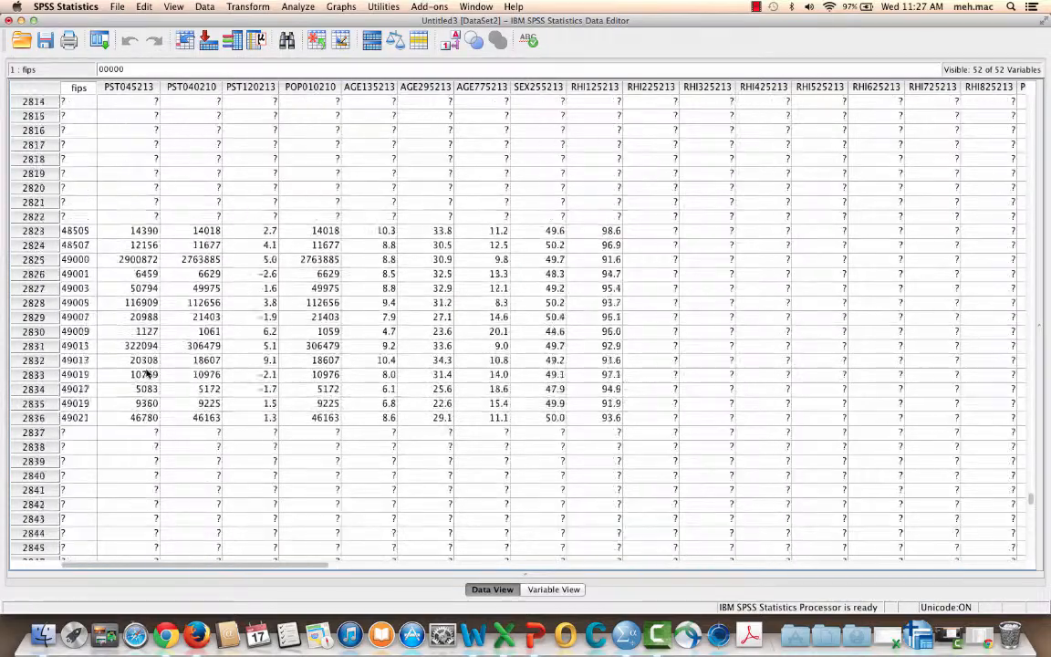
scroll(146, 374, up, 20)
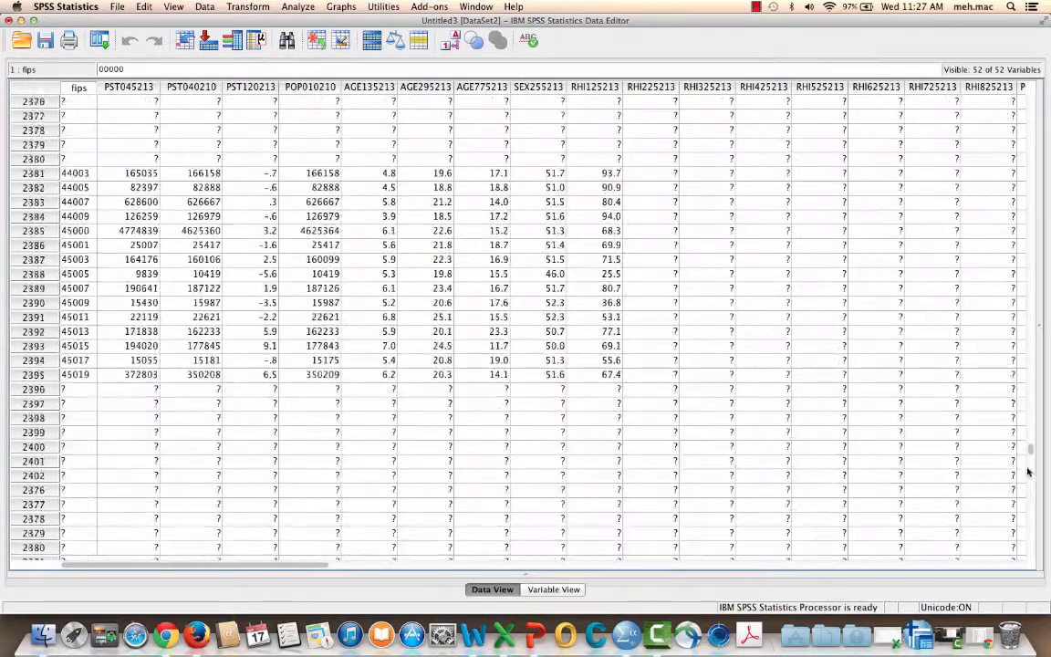
scroll(1032, 451, up, 20)
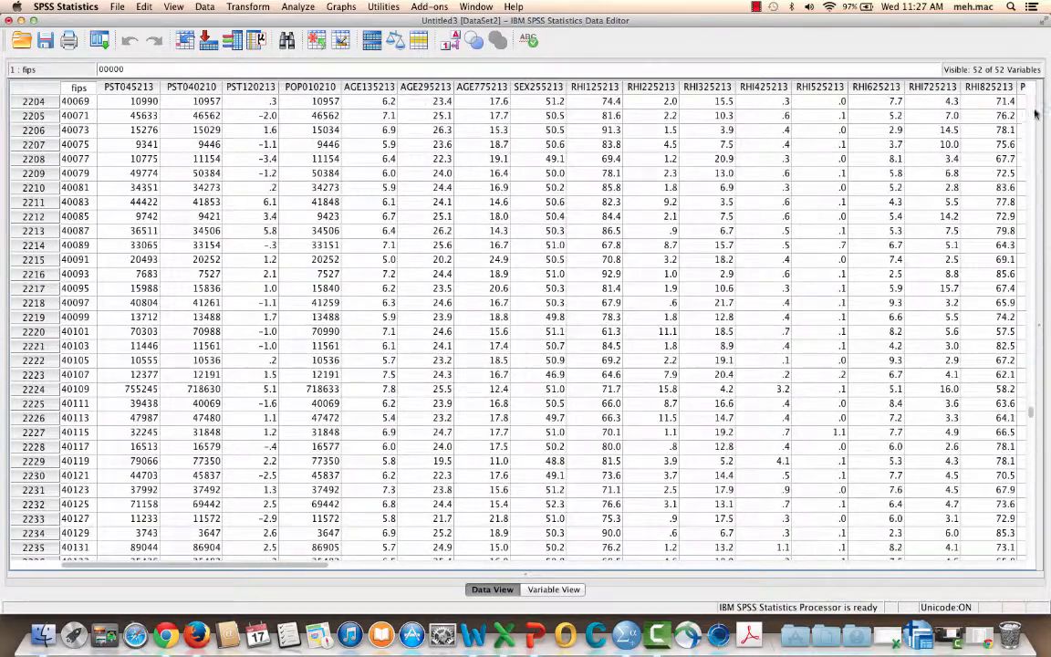
scroll(1036, 216, up, 20)
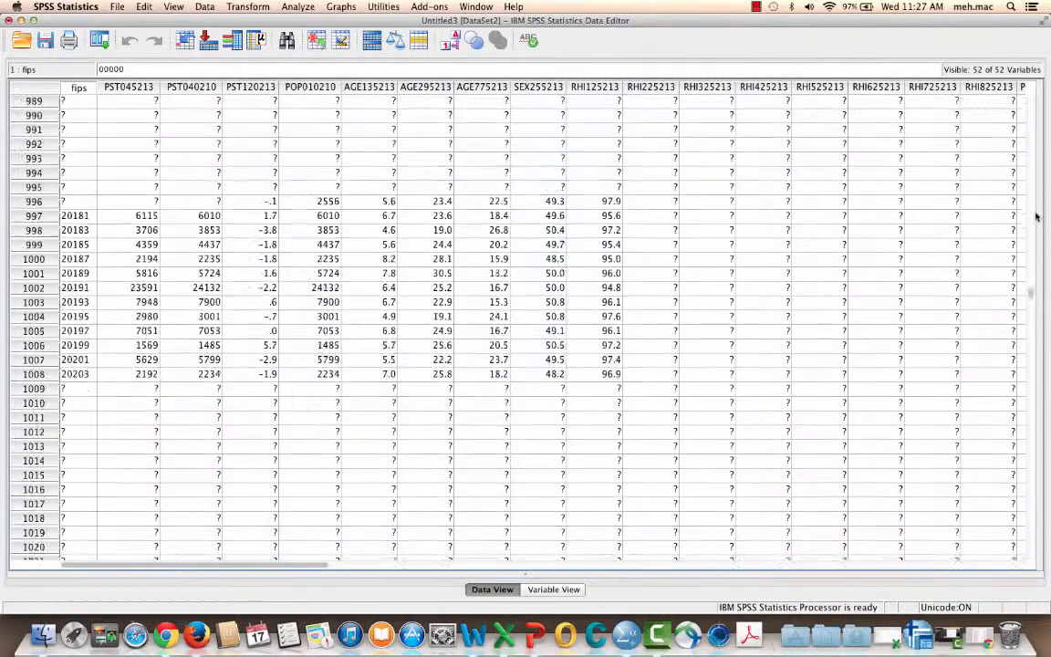
scroll(1037, 216, up, 20)
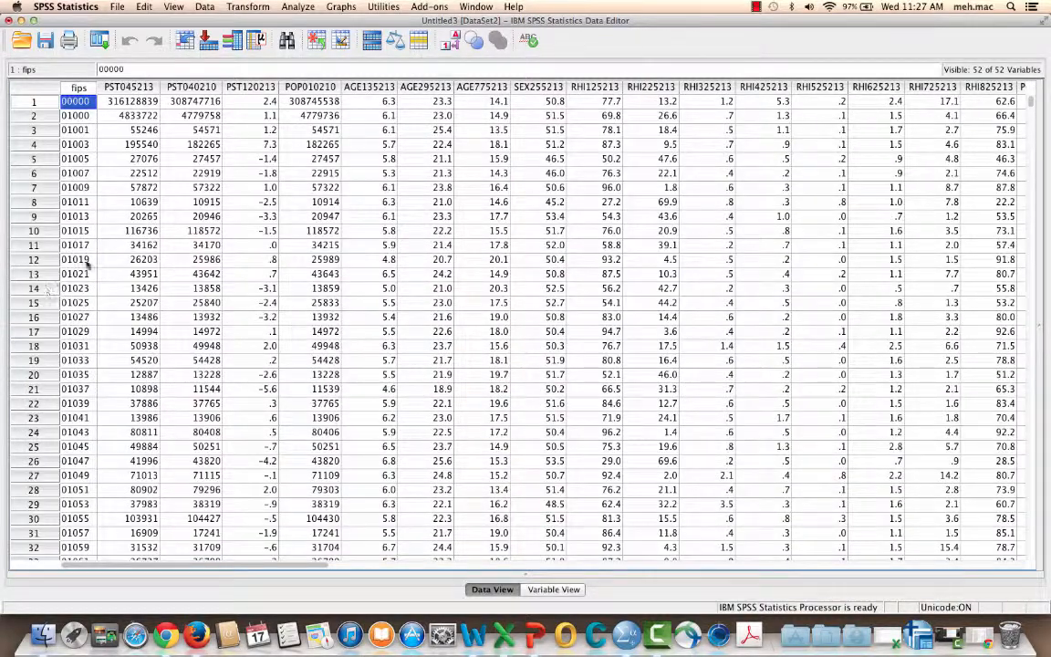
- Save the imported census dataset to the Desktop in SPSS Statistics format under the file name pols6123-uscbdata
click(117, 6)
click(154, 104)
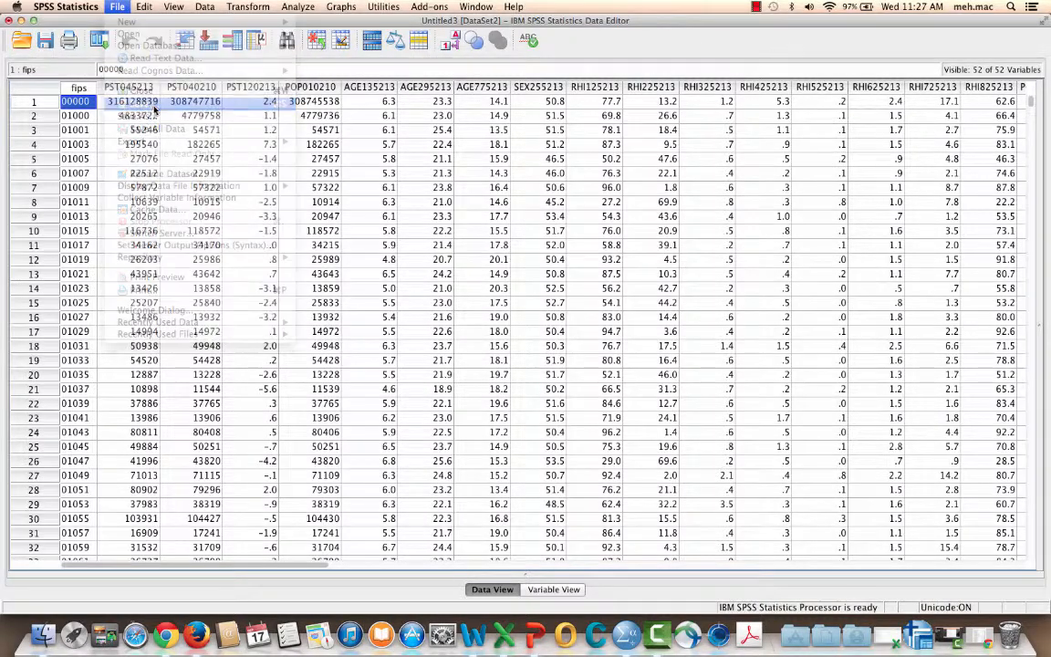
click(474, 337)
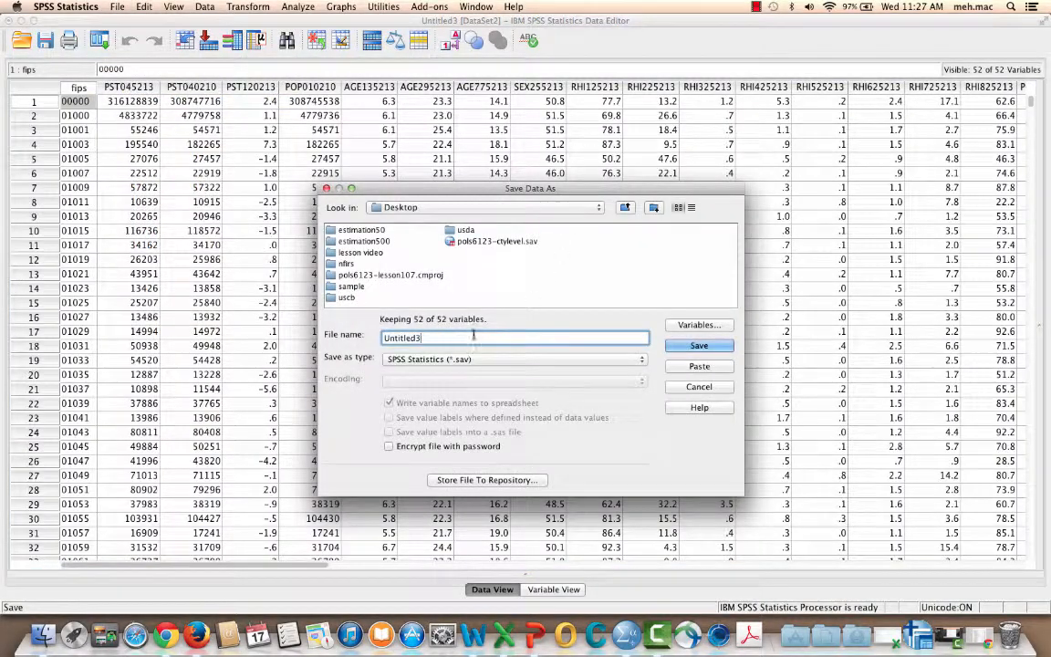
key(BackSpace)
key(BackSpace)
key(BackSpace)
key(BackSpace)
key(BackSpace)
key(BackSpace)
key(BackSpace)
key(BackSpace)
key(BackSpace)
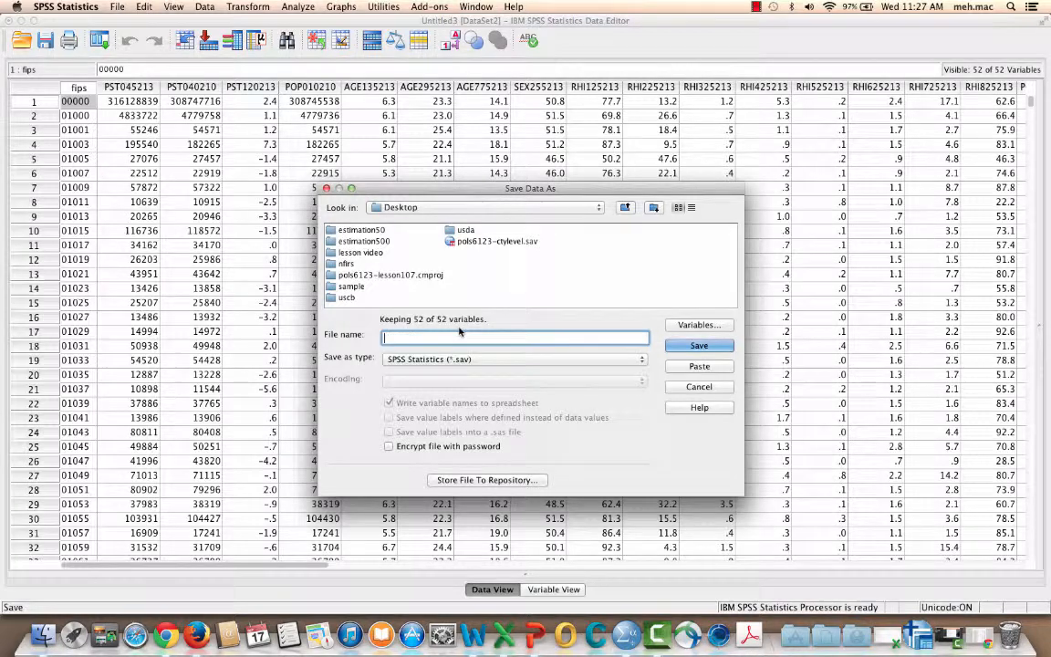
text(pols)
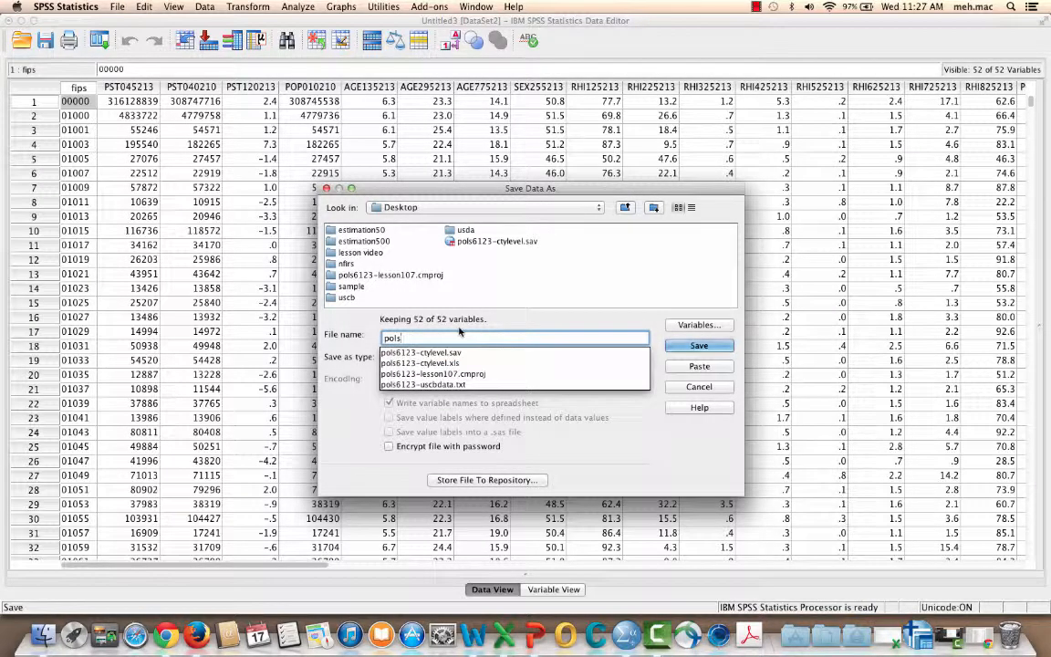
text(6123-uscb)
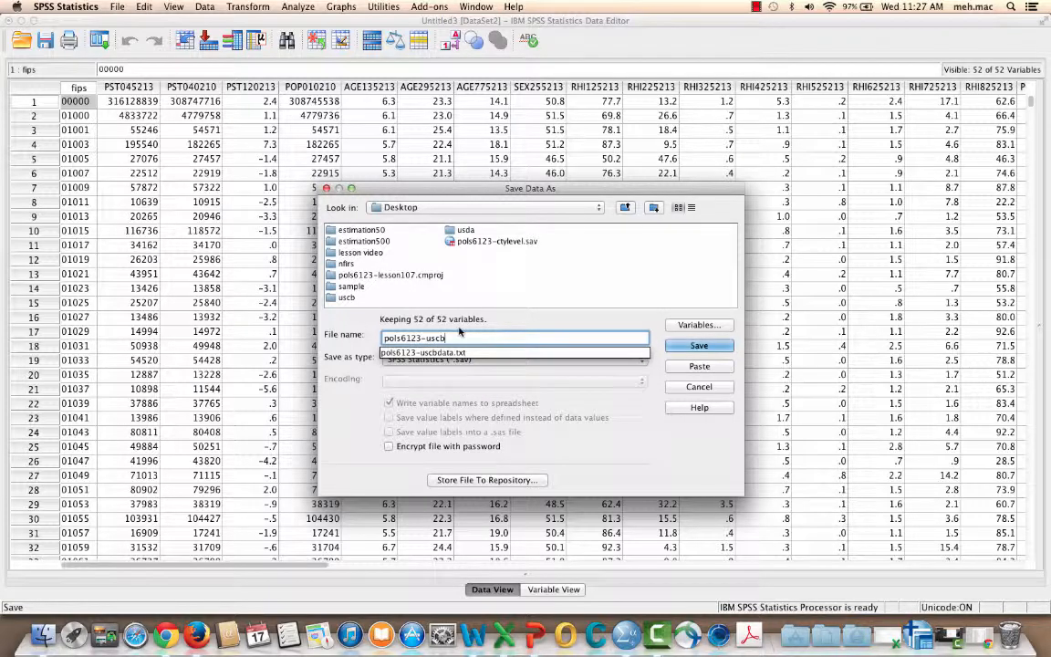
text(data)
click(675, 347)
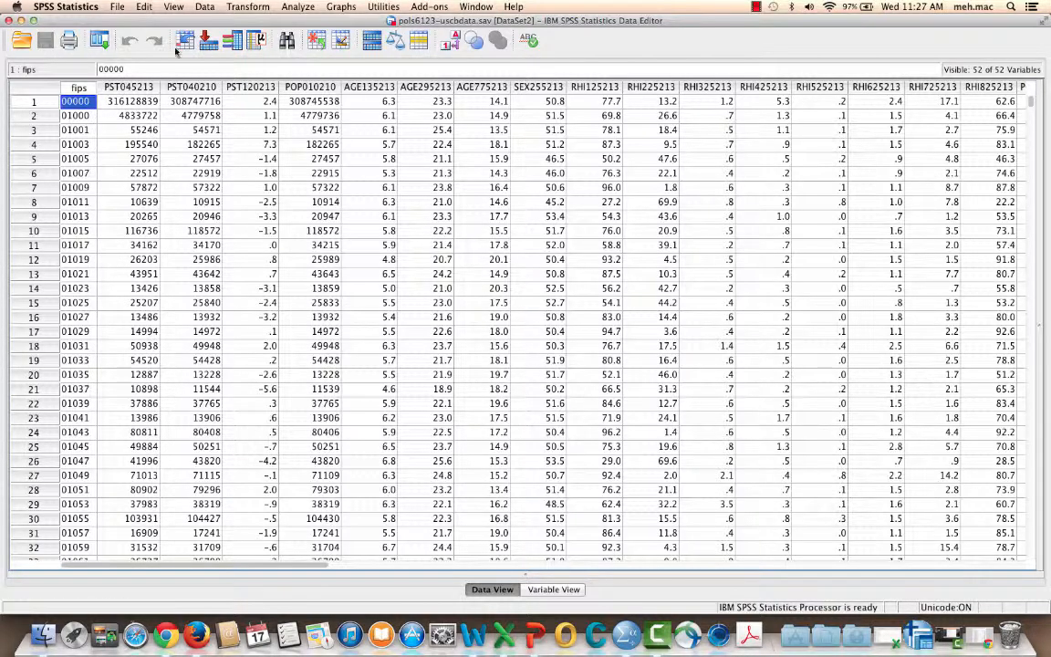
- Sort the census dataset's cases by fips in ascending order and minimize the output window
click(203, 7)
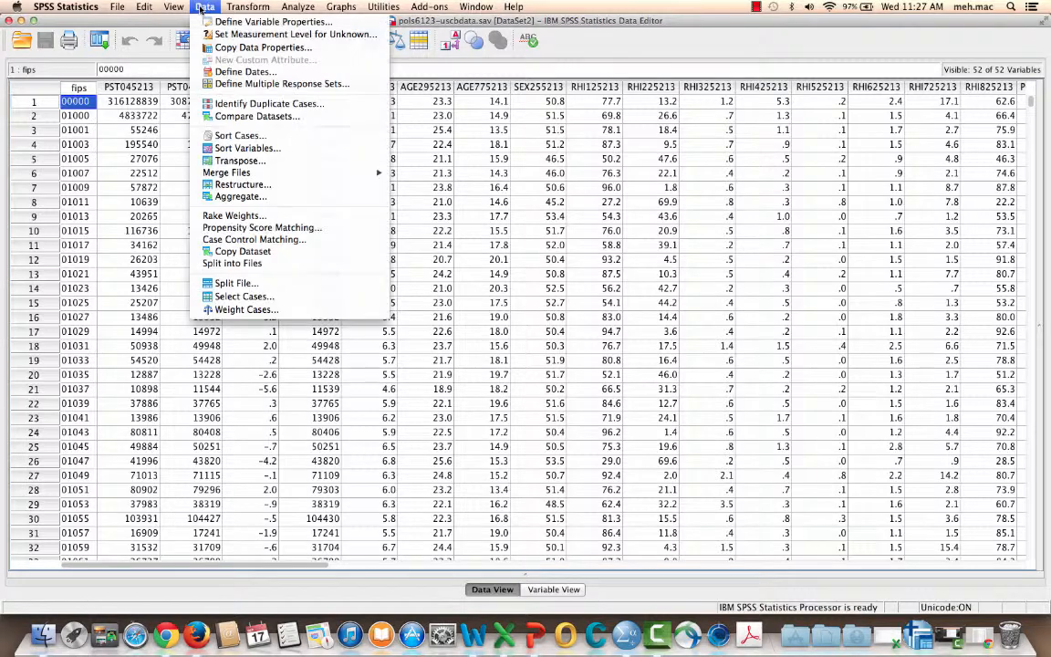
click(240, 135)
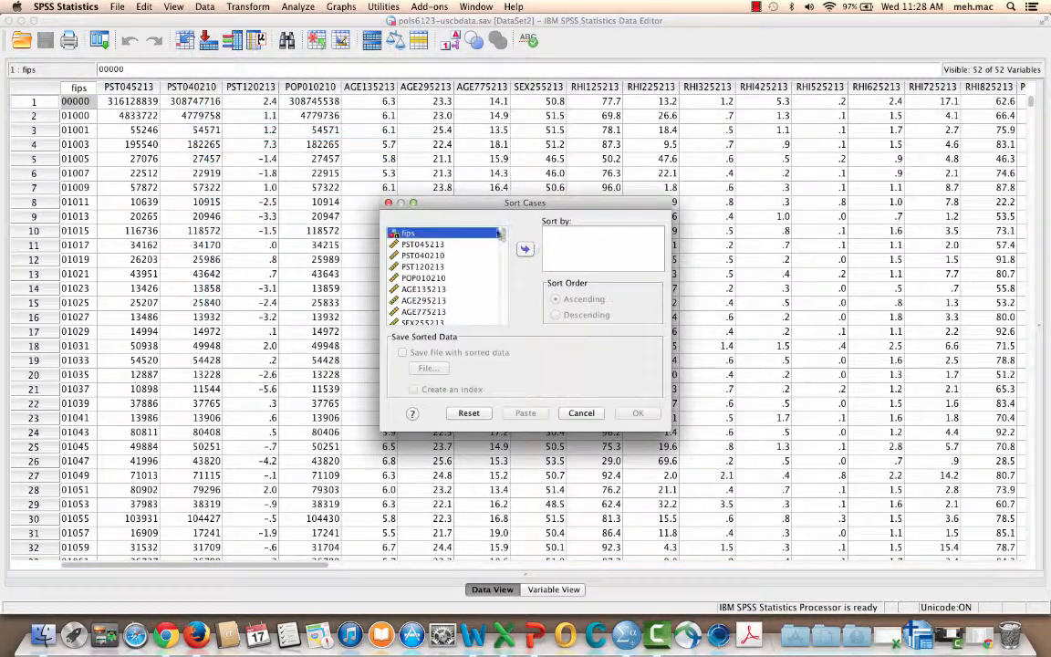
click(522, 251)
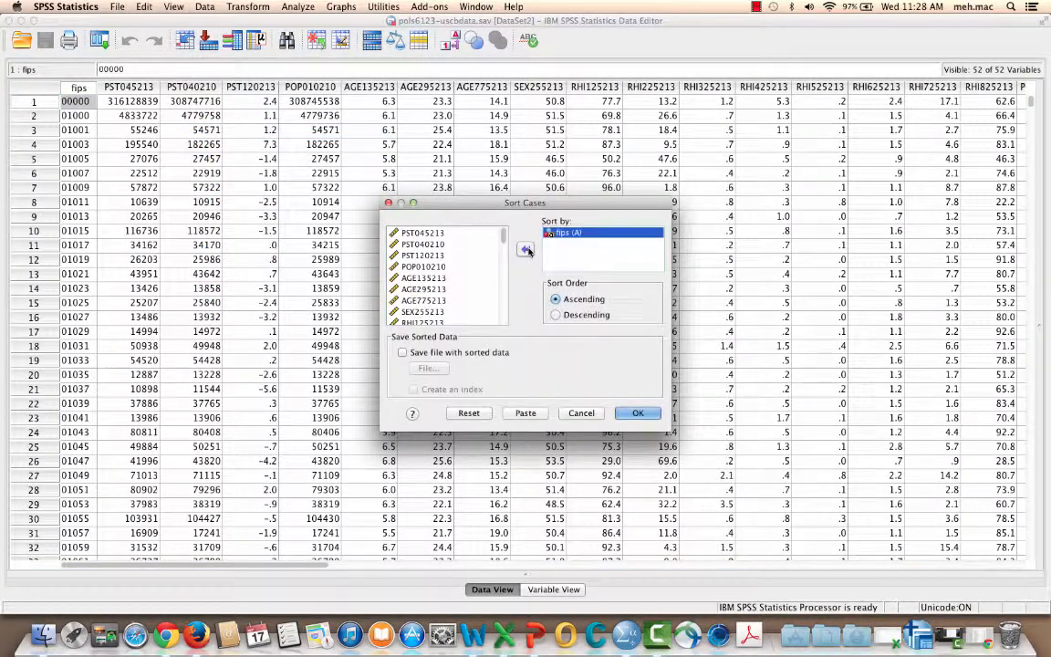
click(639, 414)
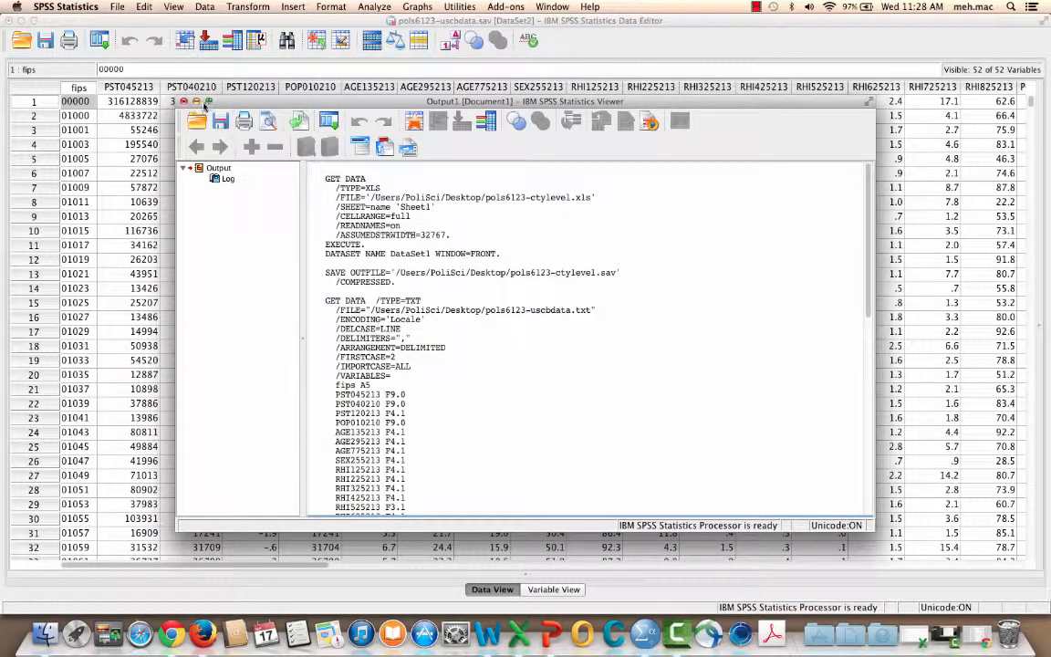
click(196, 101)
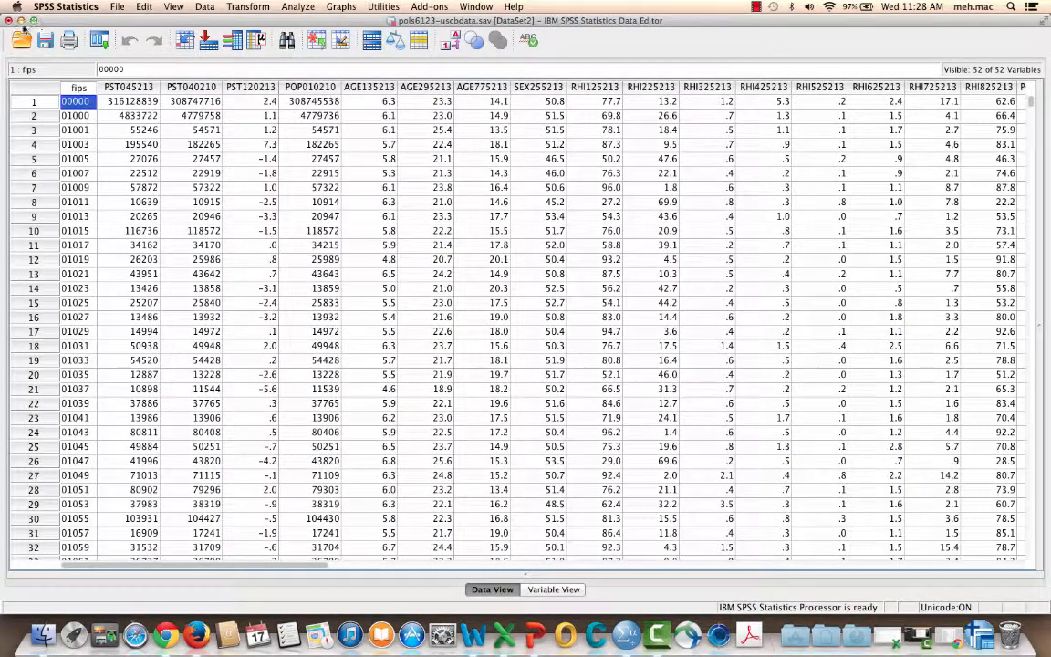
- Sort the cases of pols6123-ctylevel.sav by fips in ascending order, and check that dataset's variable definitions
click(21, 19)
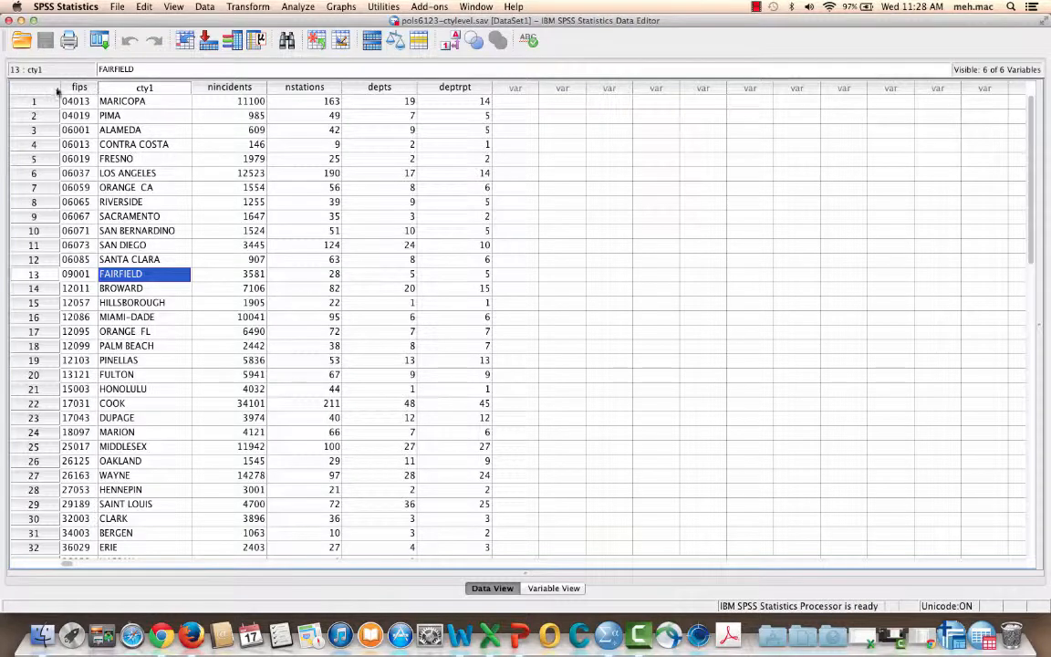
click(205, 7)
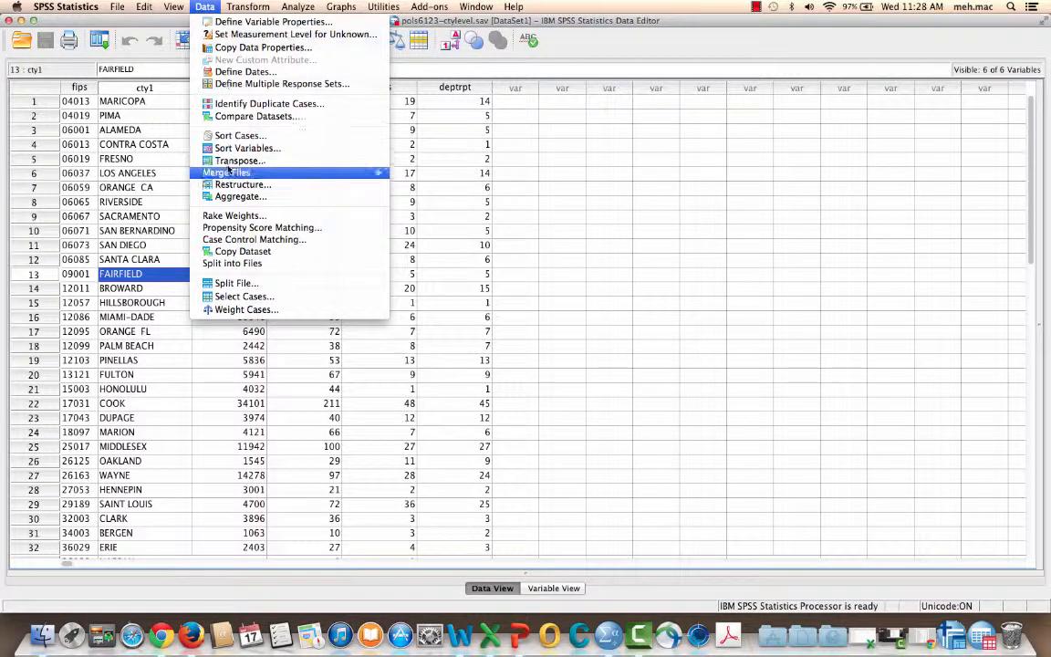
click(226, 135)
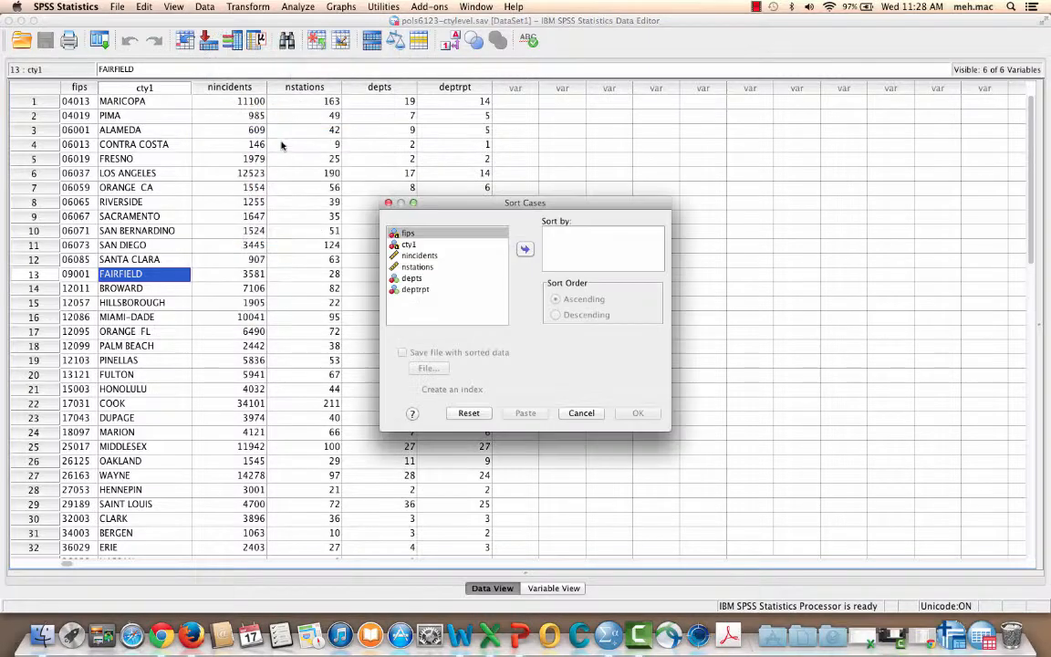
click(525, 250)
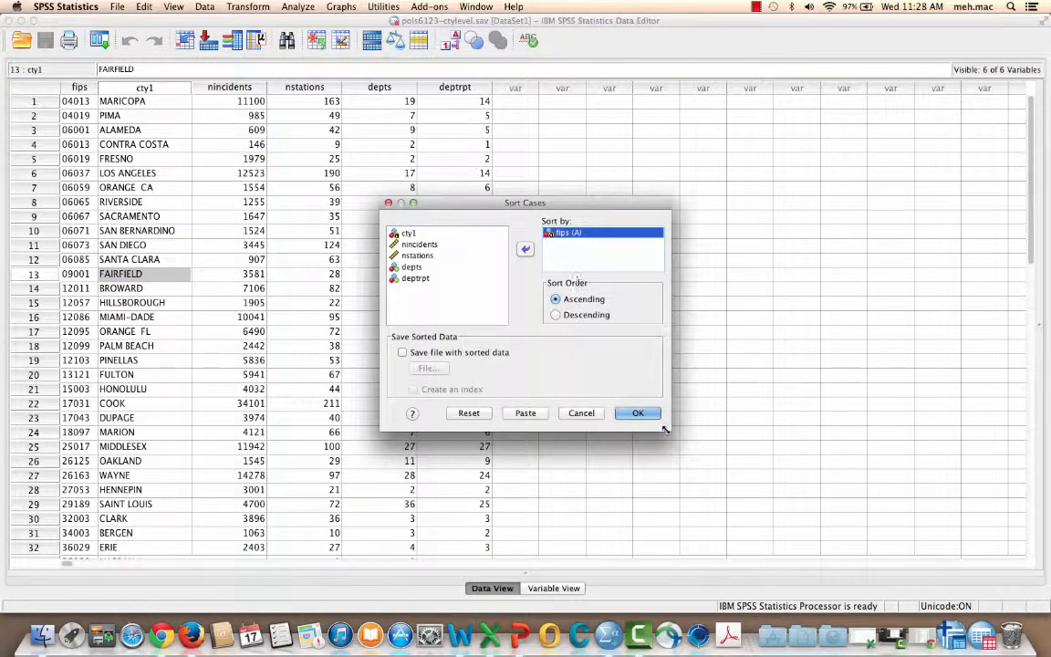
key(Return)
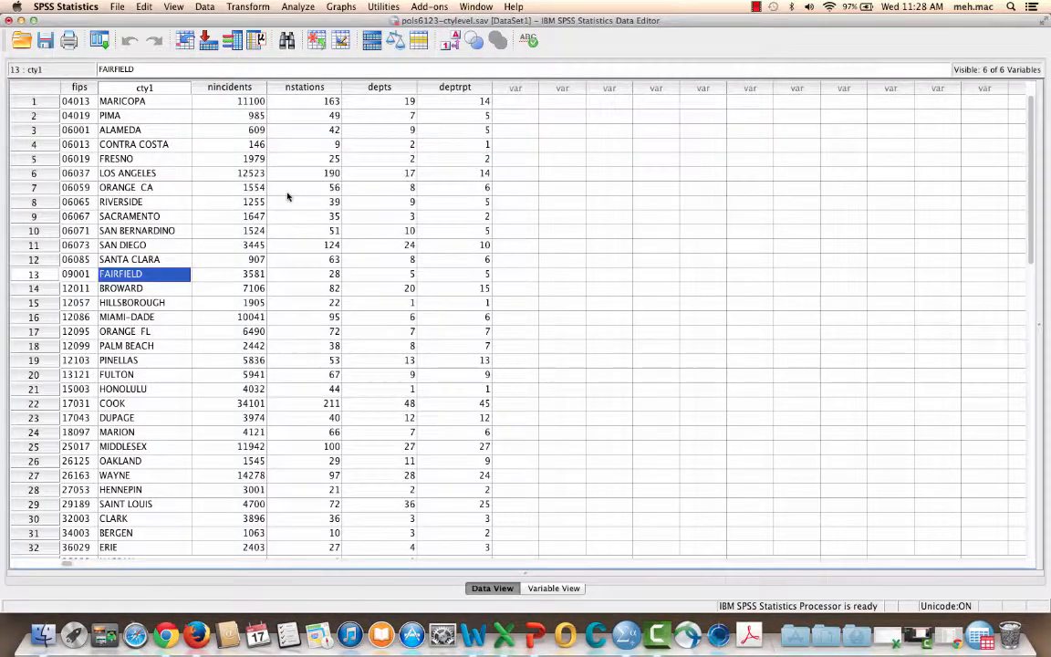
click(553, 587)
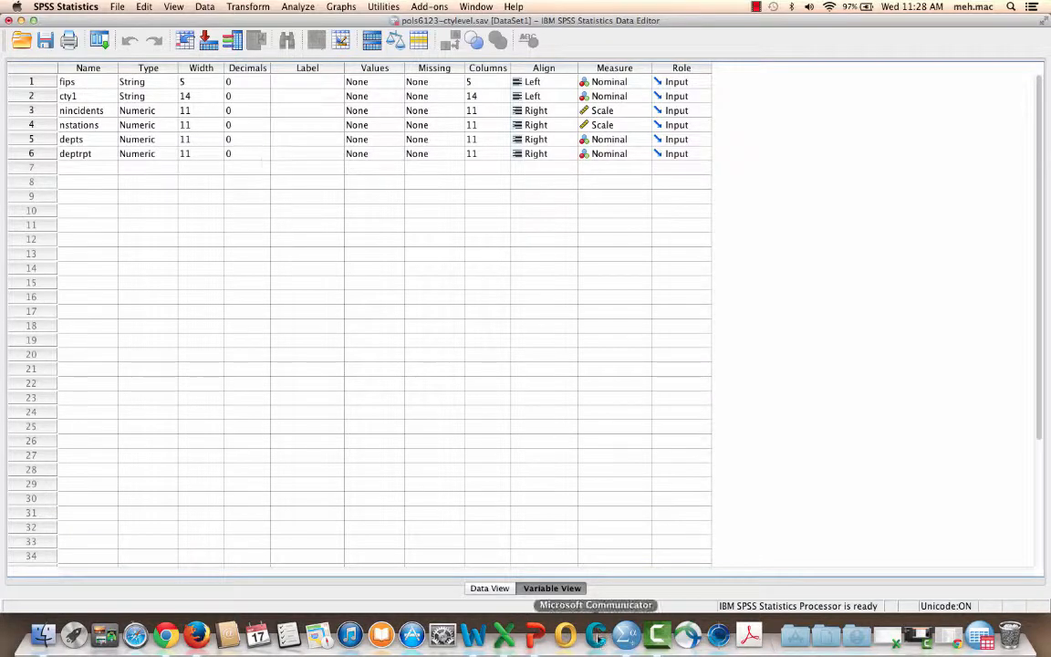
click(493, 588)
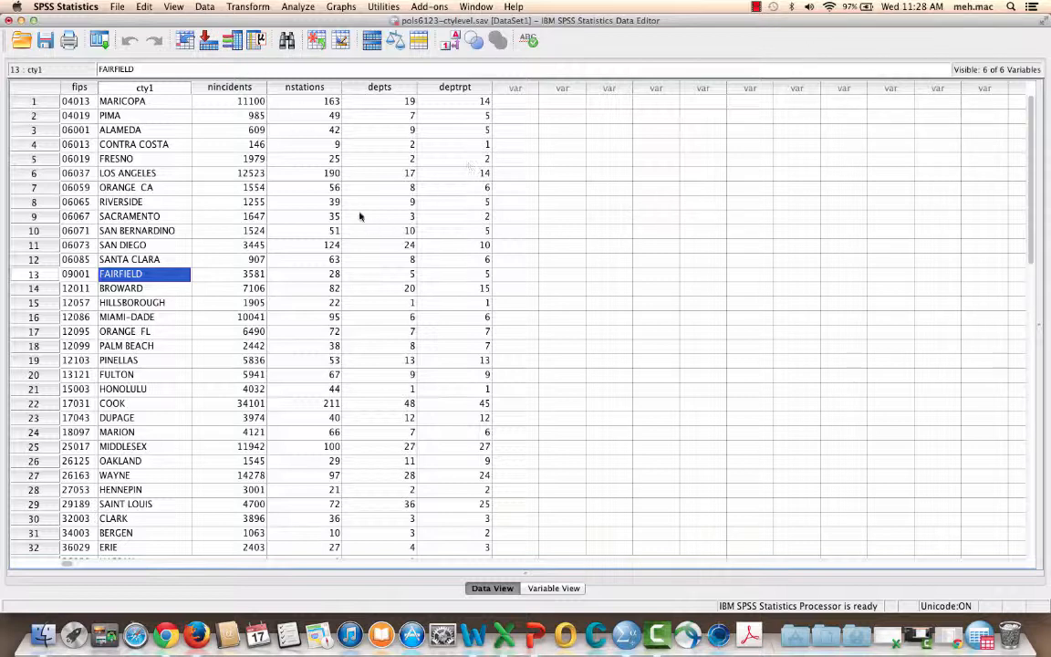
click(757, 7)
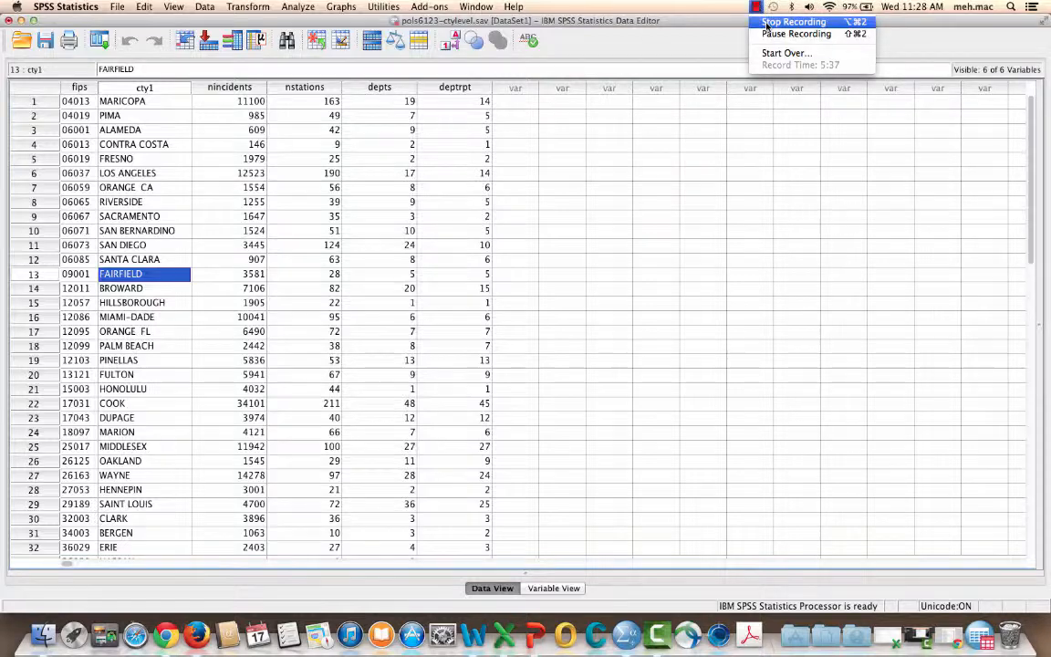
click(766, 23)
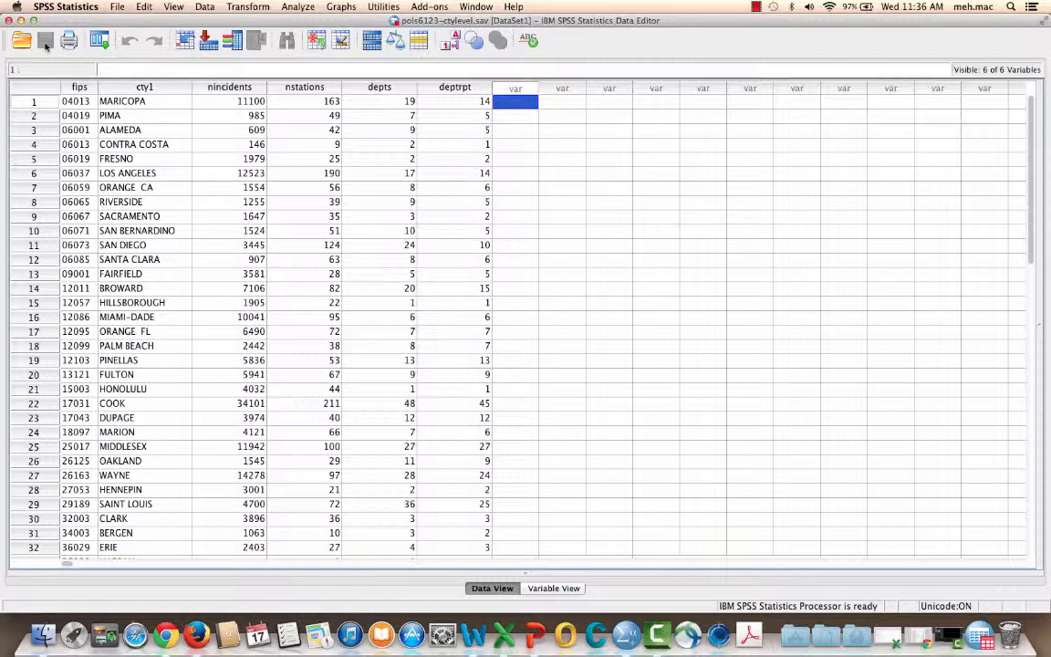
- Bring up the pols6123-uscbdata.sav dataset to check it, and return to pols6123-ctylevel.sav
click(979, 634)
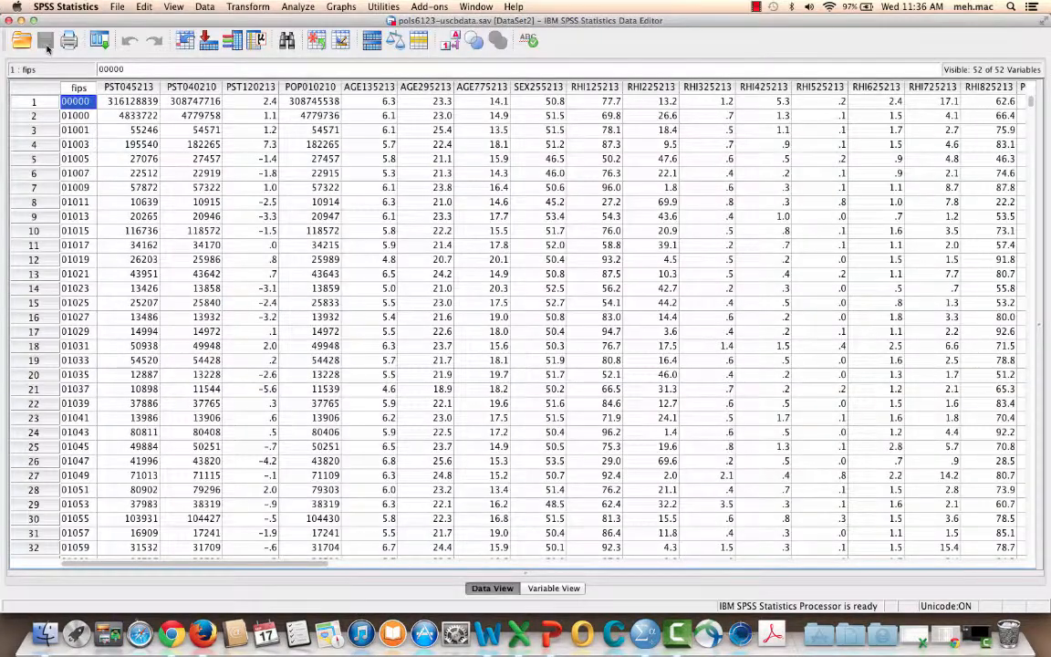
click(20, 20)
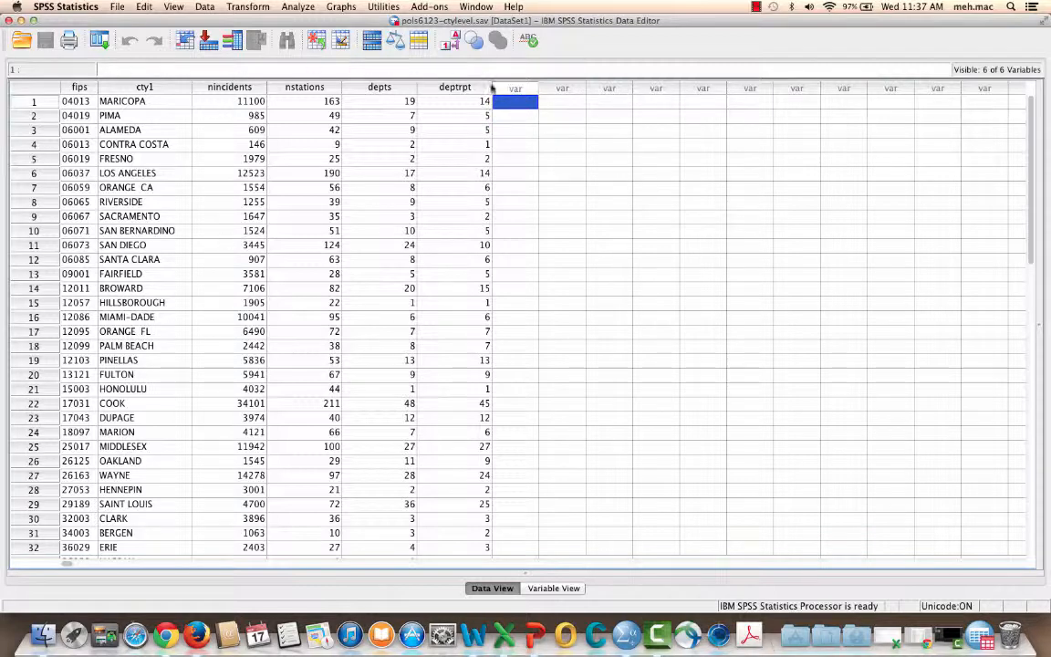
- Start an Add Variables merge into pols6123-ctylevel.sav, using the open dataset pols6123-uscbdata.sav as the source
click(206, 7)
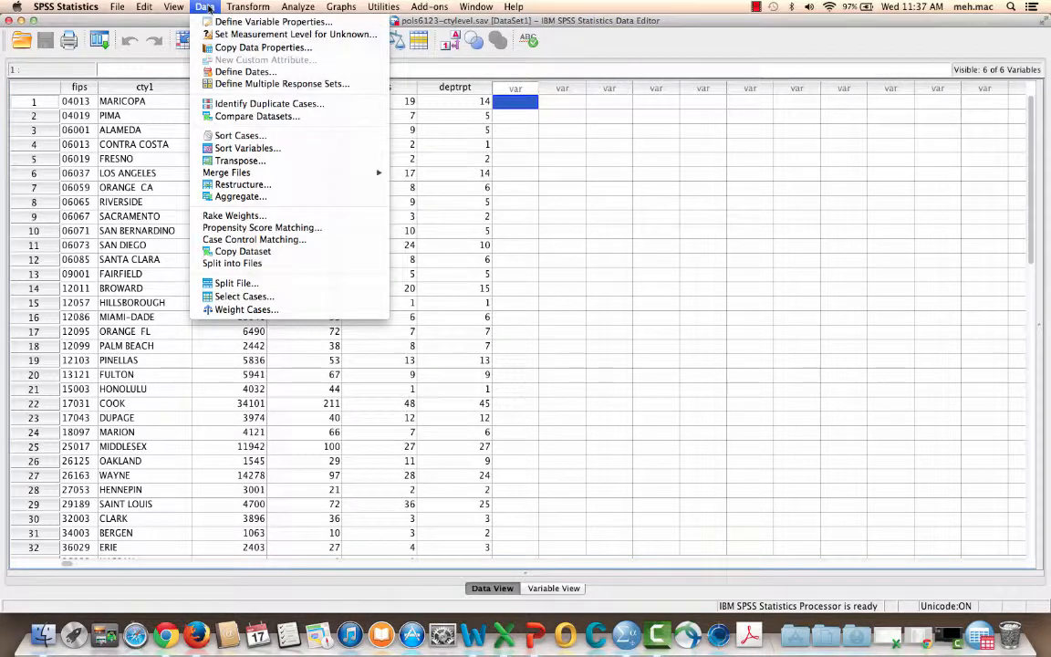
click(254, 173)
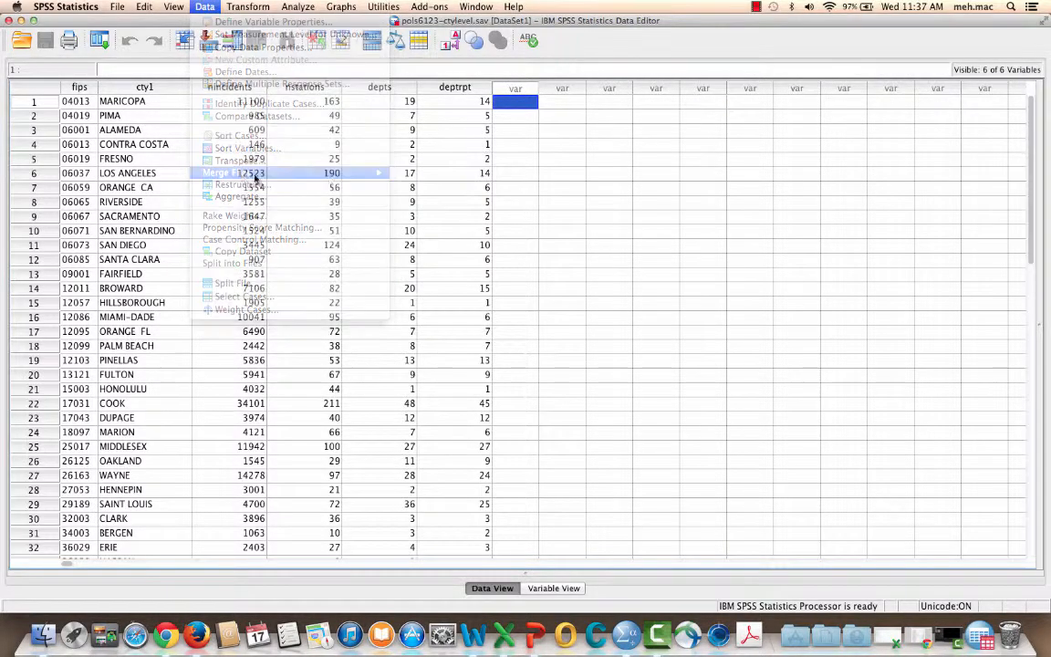
click(203, 7)
mouse_move(274, 173)
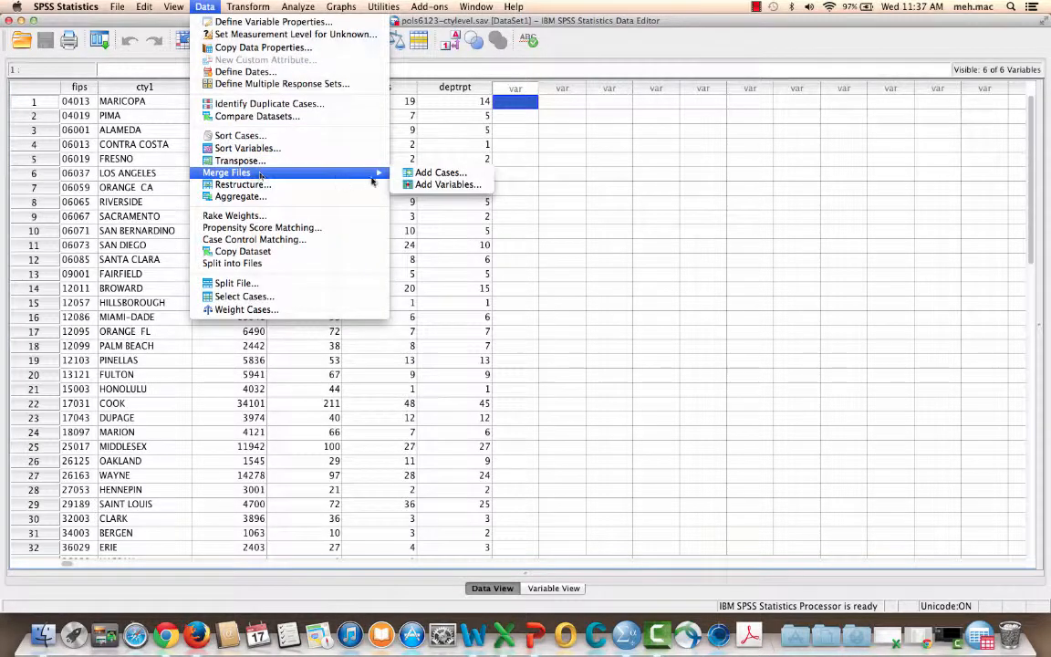
click(438, 184)
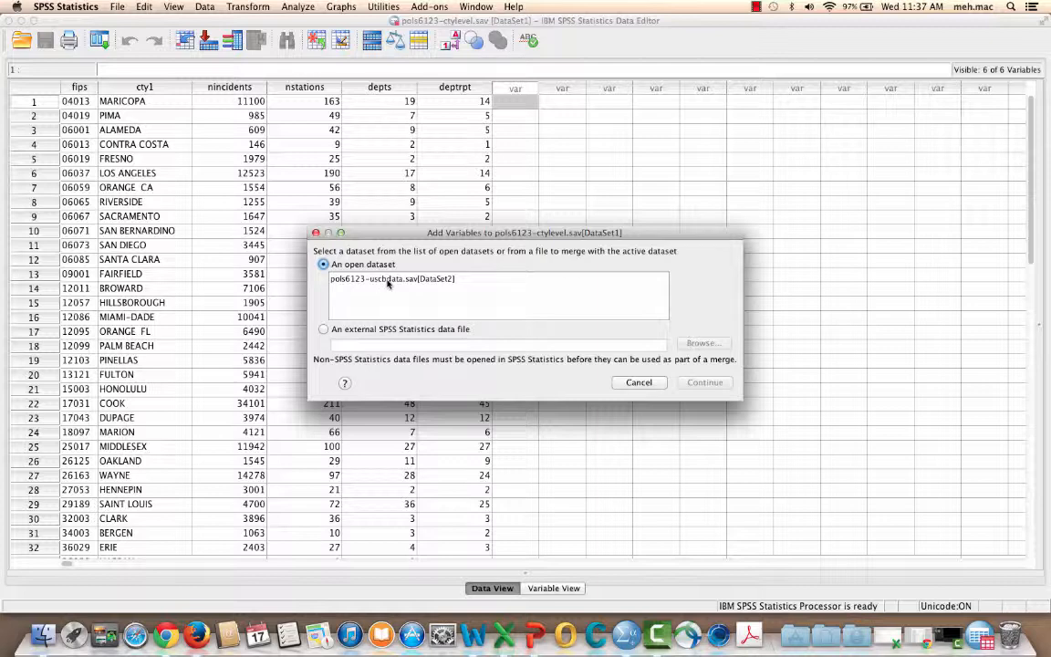
click(388, 280)
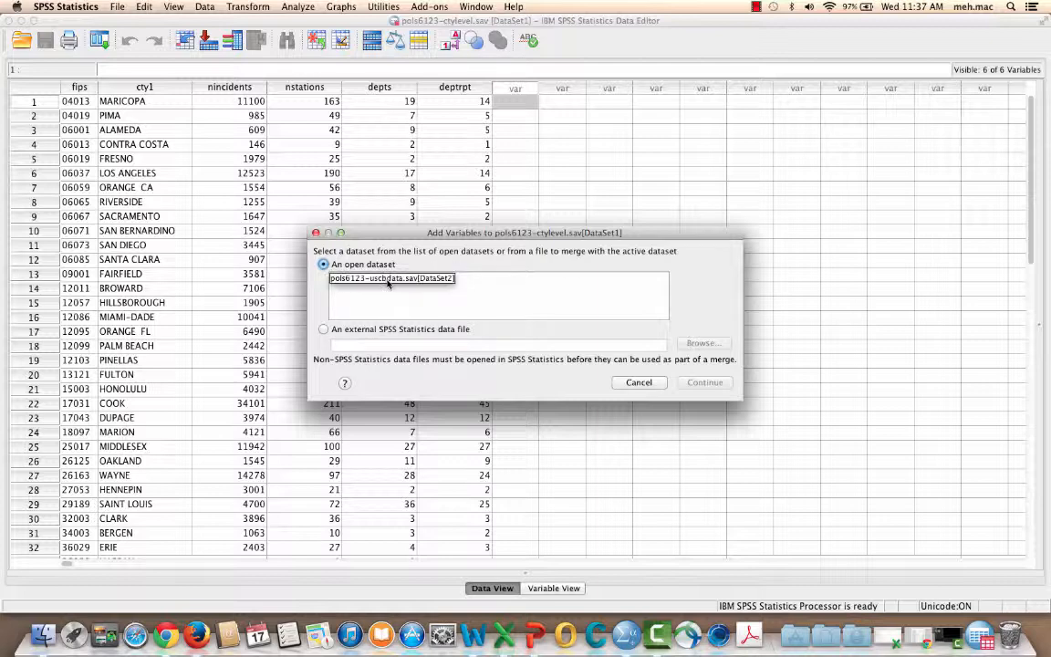
click(404, 280)
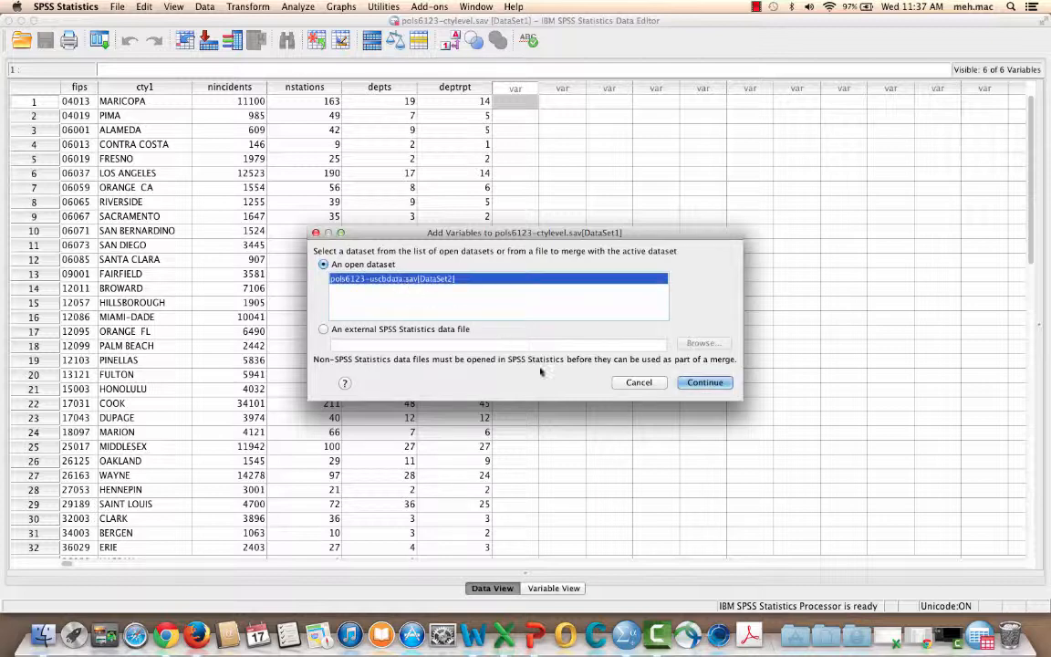
click(703, 383)
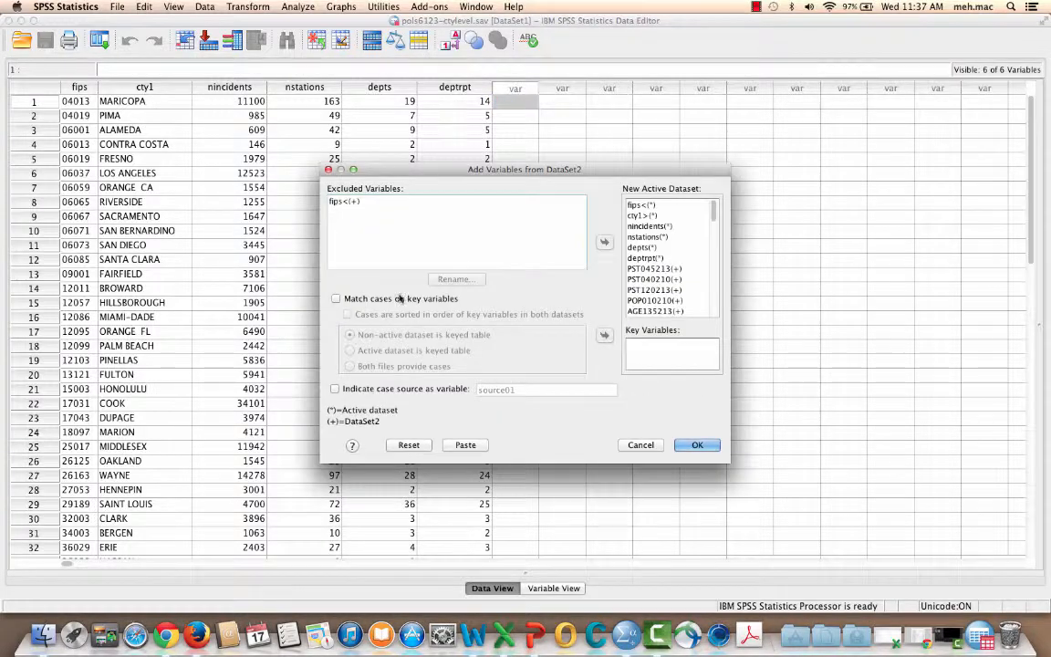
- Match cases on the key variable fips, marked as sorted in both datasets, with the non-active dataset as the keyed table
click(366, 202)
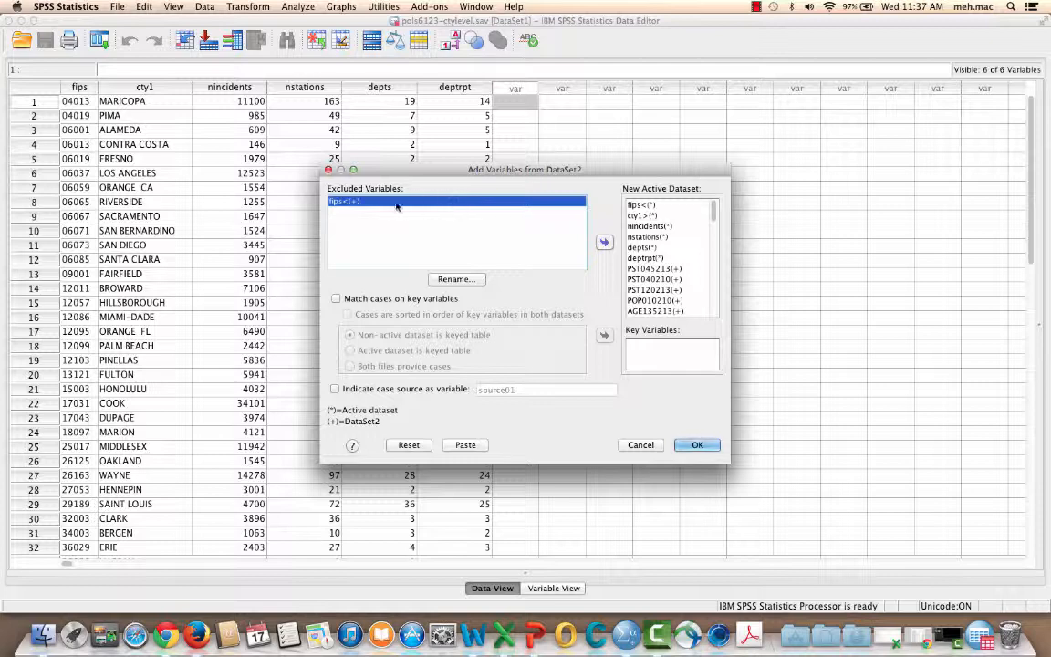
click(336, 298)
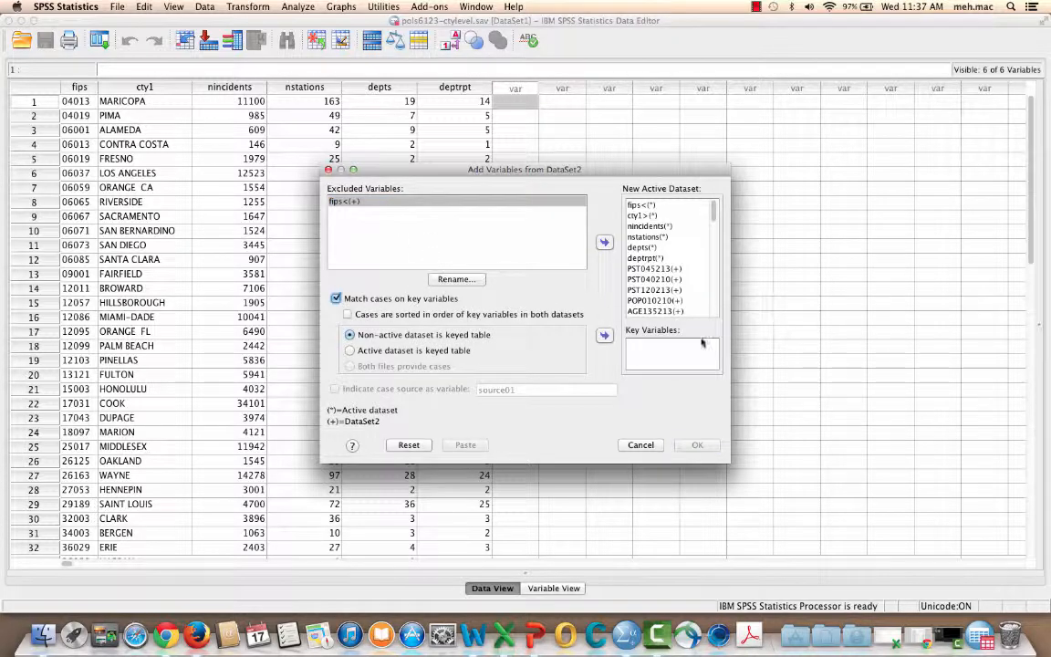
click(604, 335)
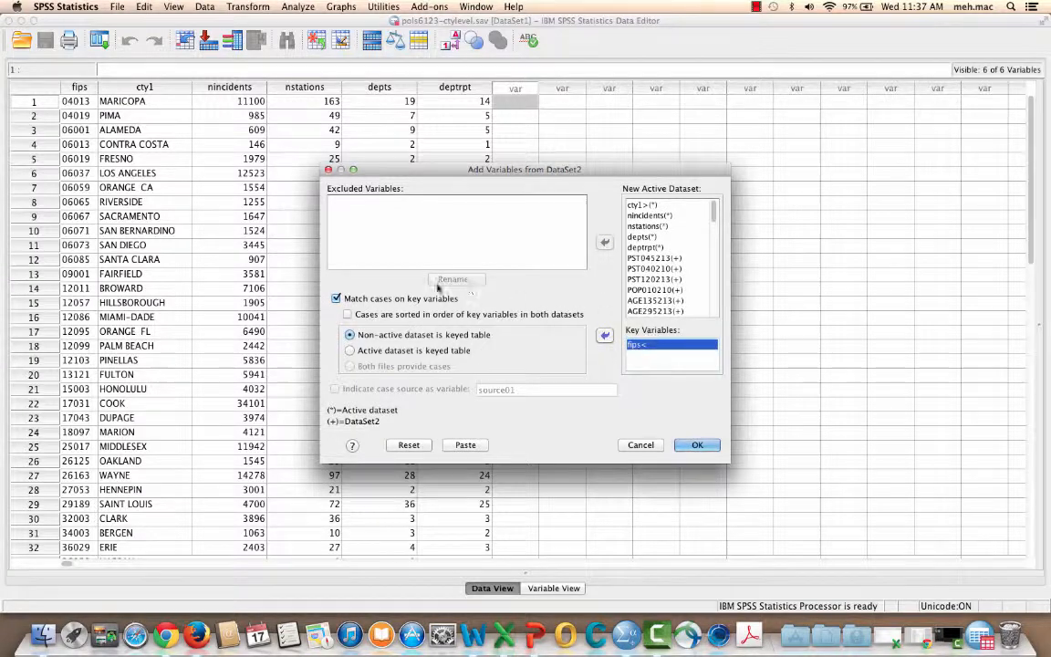
click(348, 315)
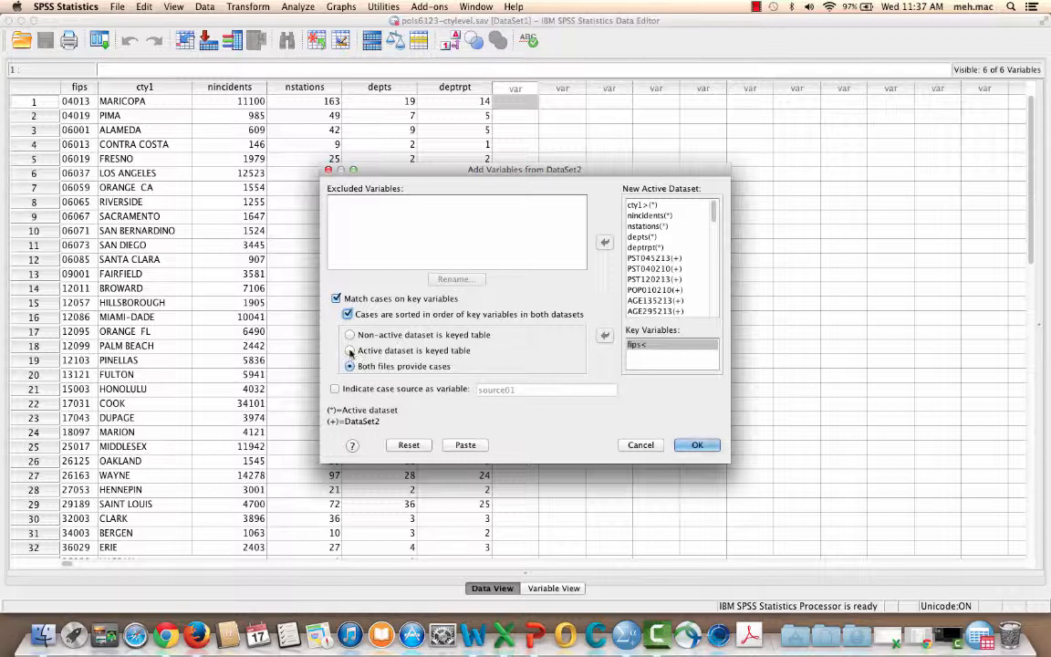
click(350, 335)
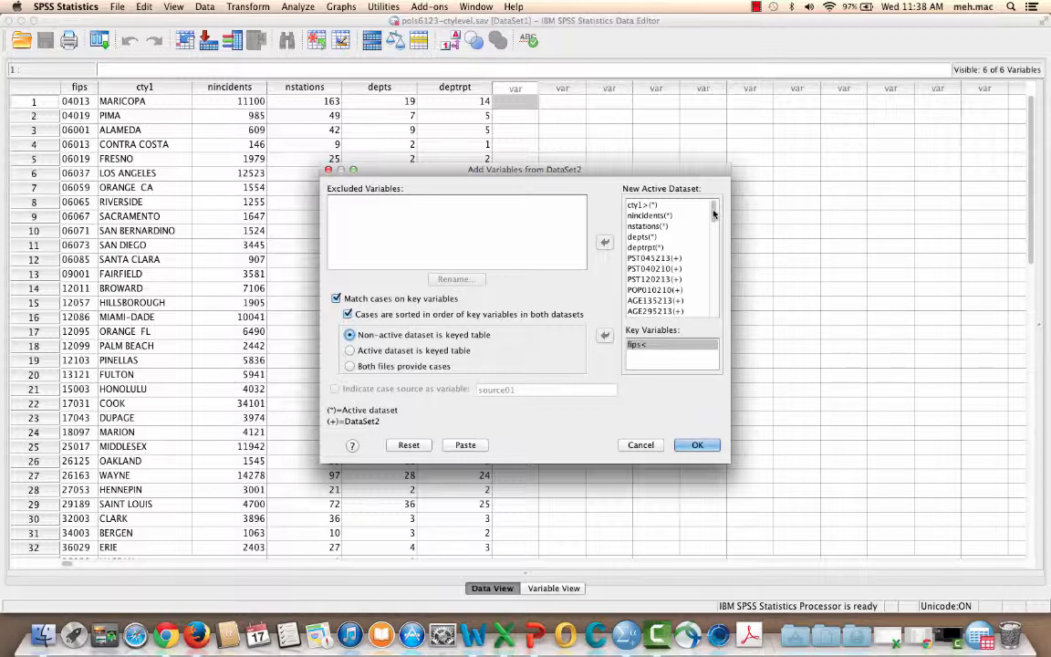
- Check the variables listed for the new active dataset and run the merge, accepting the keyed-match warning
mouse_move(715, 210)
mouse_down()
mouse_move(720, 300)
mouse_move(717, 206)
mouse_up()
click(662, 311)
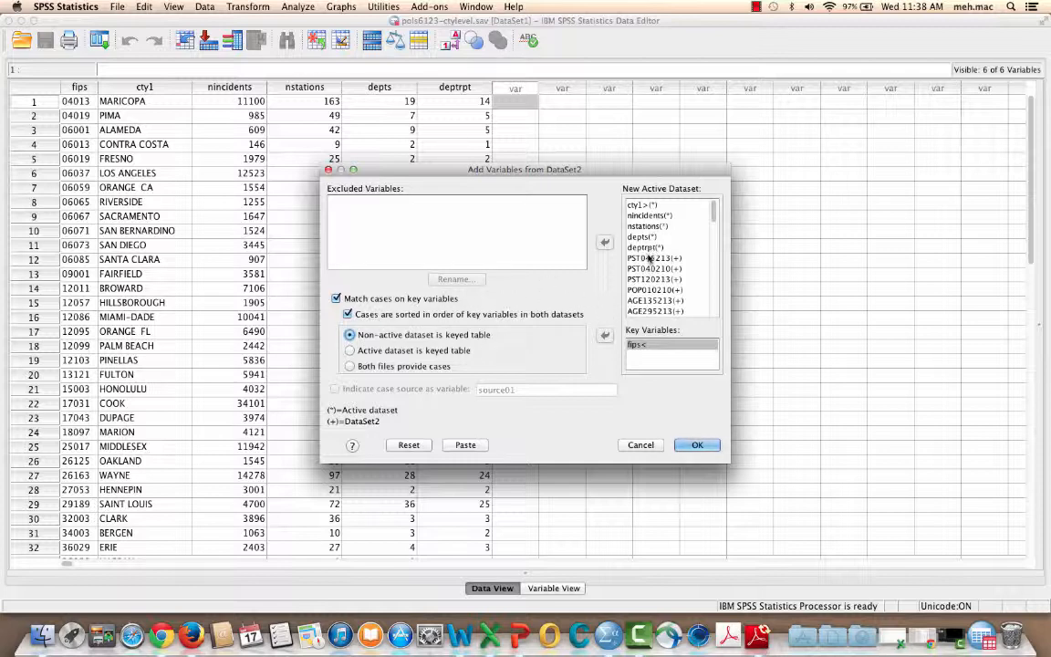
drag(714, 217, 717, 187)
click(697, 446)
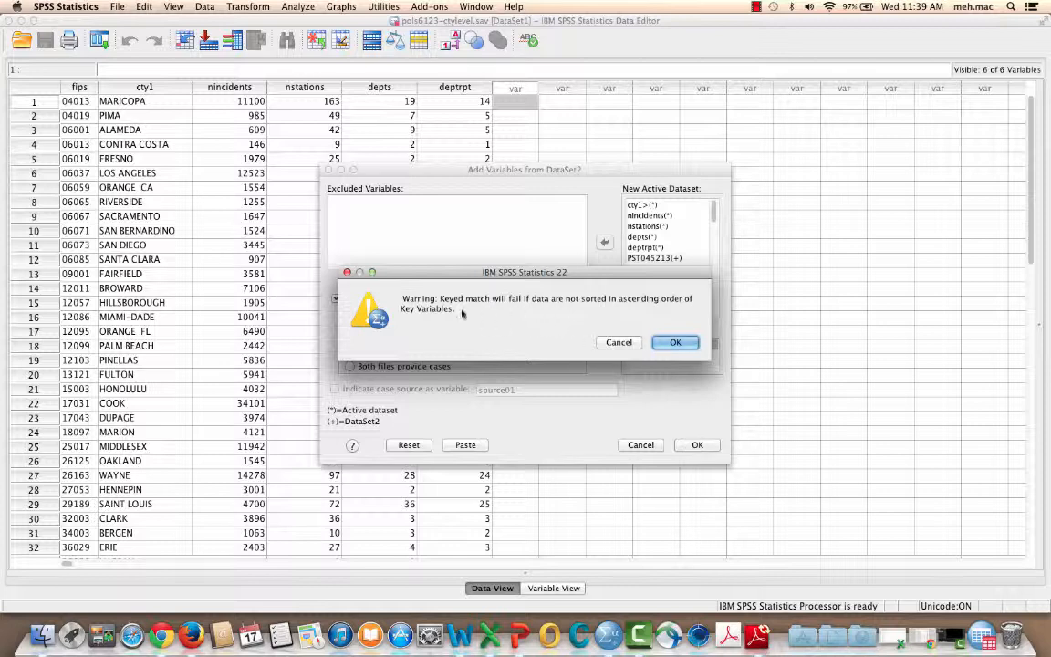
click(675, 343)
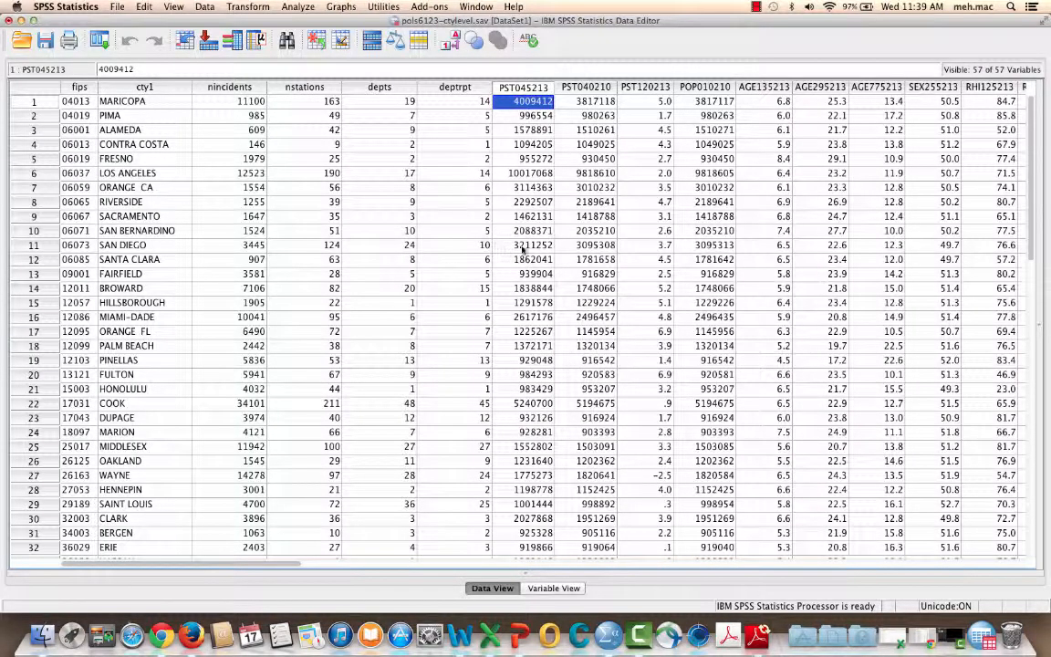
- Look over the merged counties and added census variables, and save the changes to pols6123-ctylevel.sav
scroll(523, 247, down, 5)
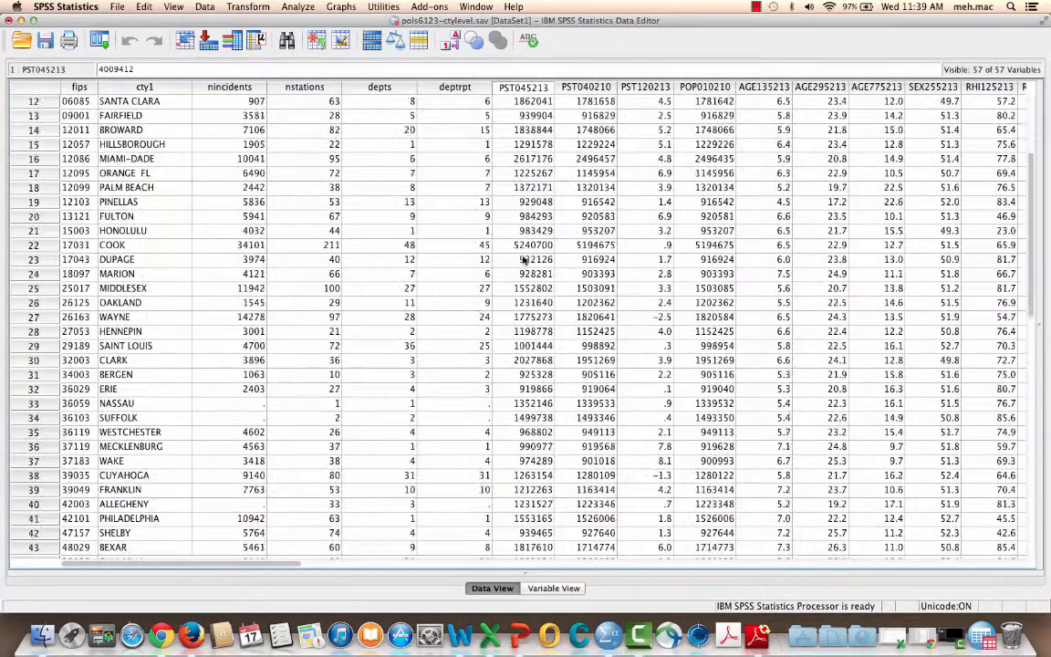
scroll(522, 261, down, 12)
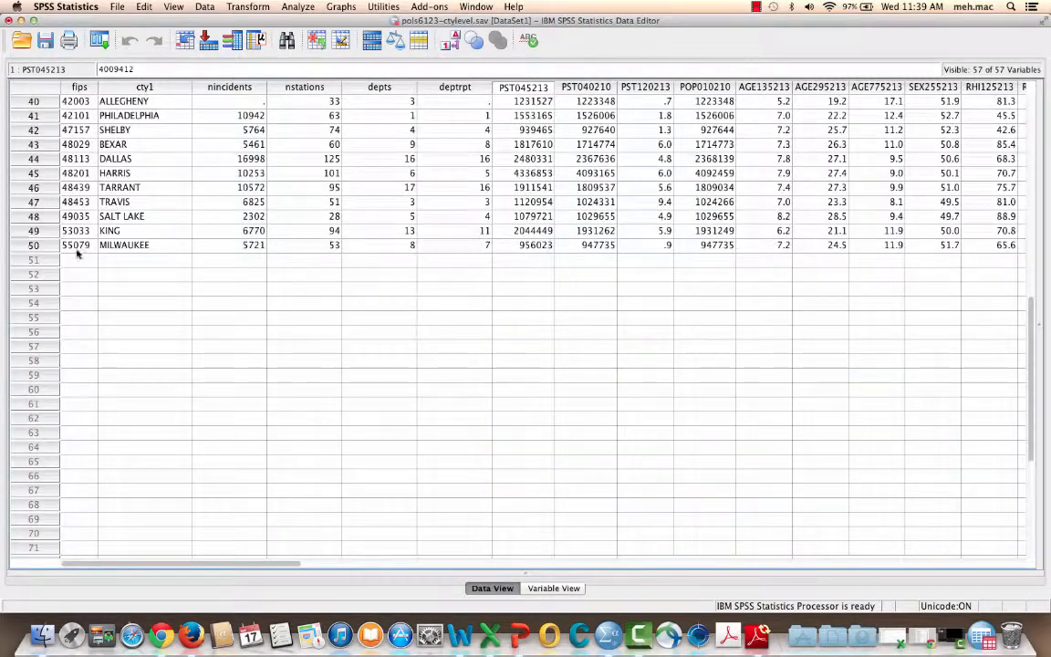
scroll(208, 265, up, 15)
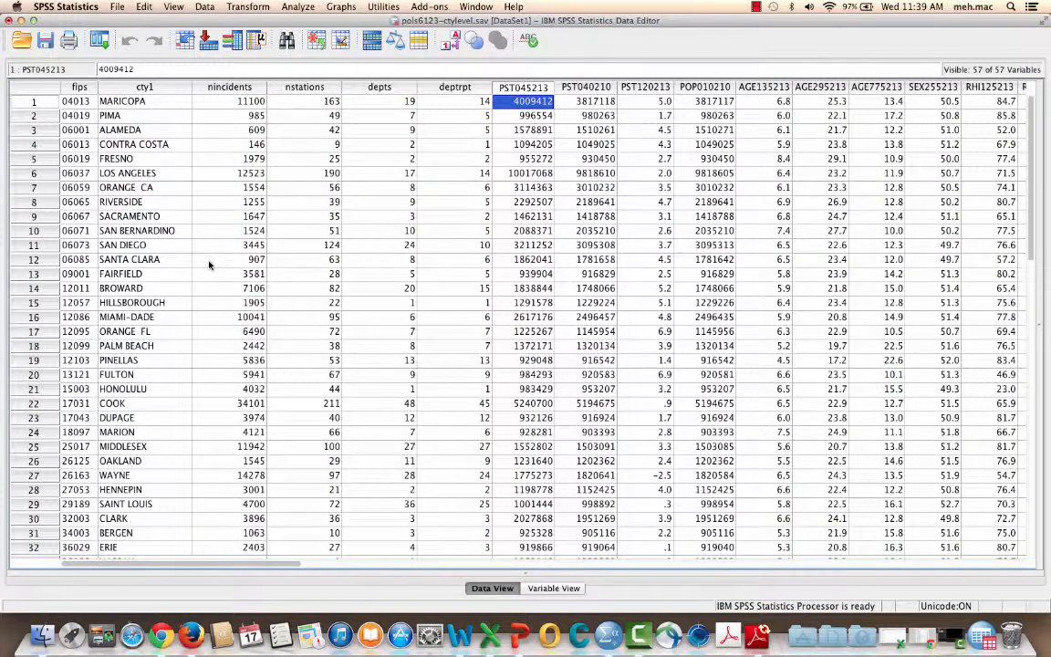
scroll(208, 567, right, 2)
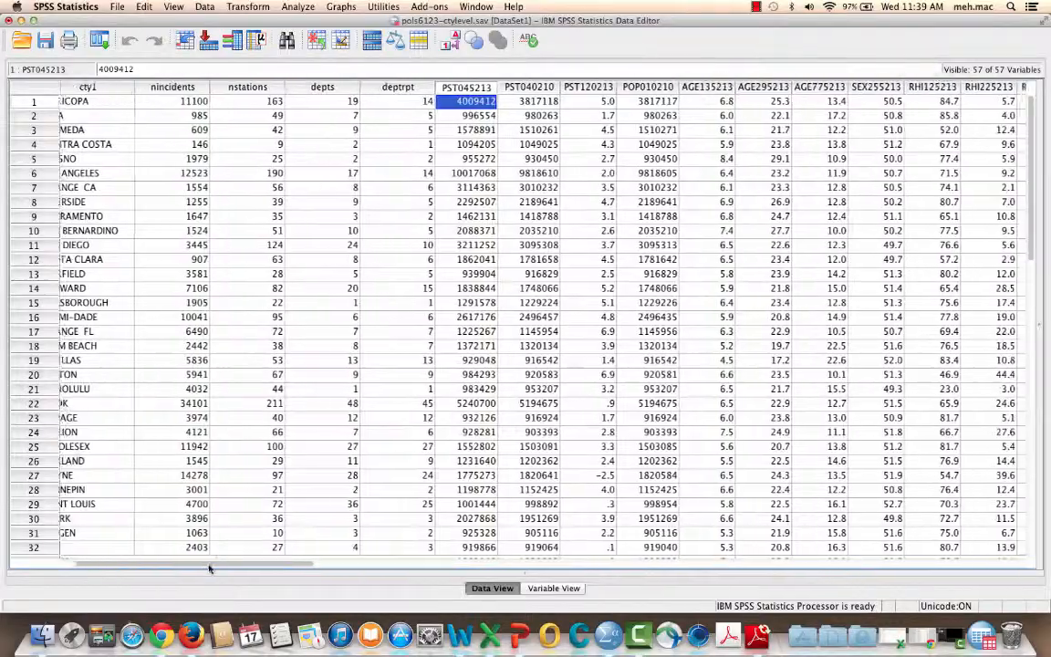
drag(208, 568, 85, 536)
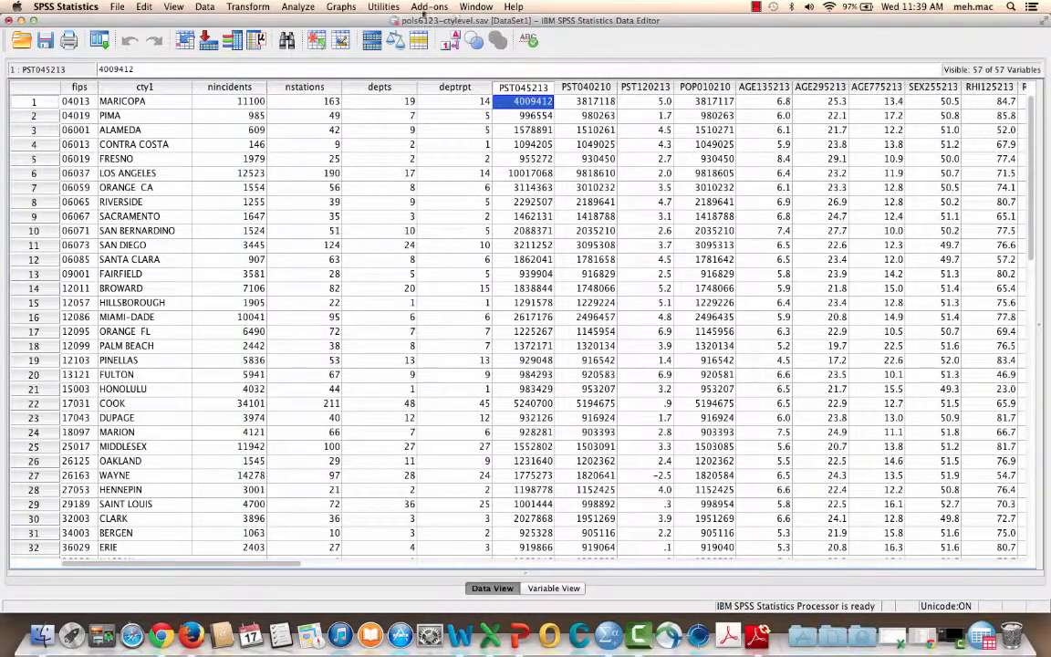
click(43, 40)
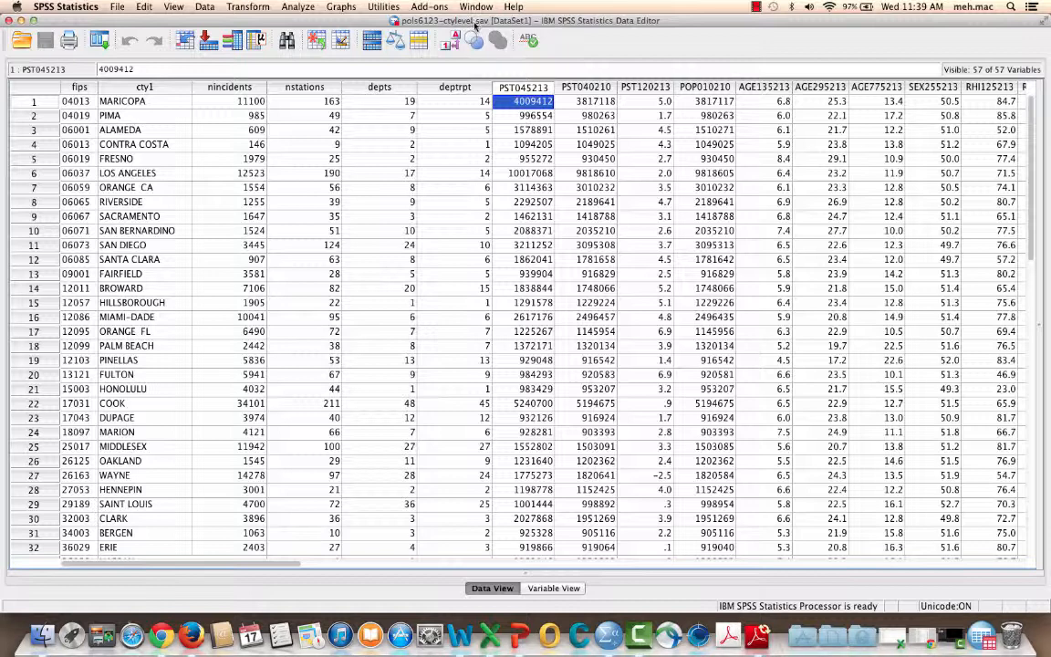
- Save a copy of the merged dataset to the Desktop in SPSS Statistics format, replacing the file name's .sav ending with v002
click(119, 7)
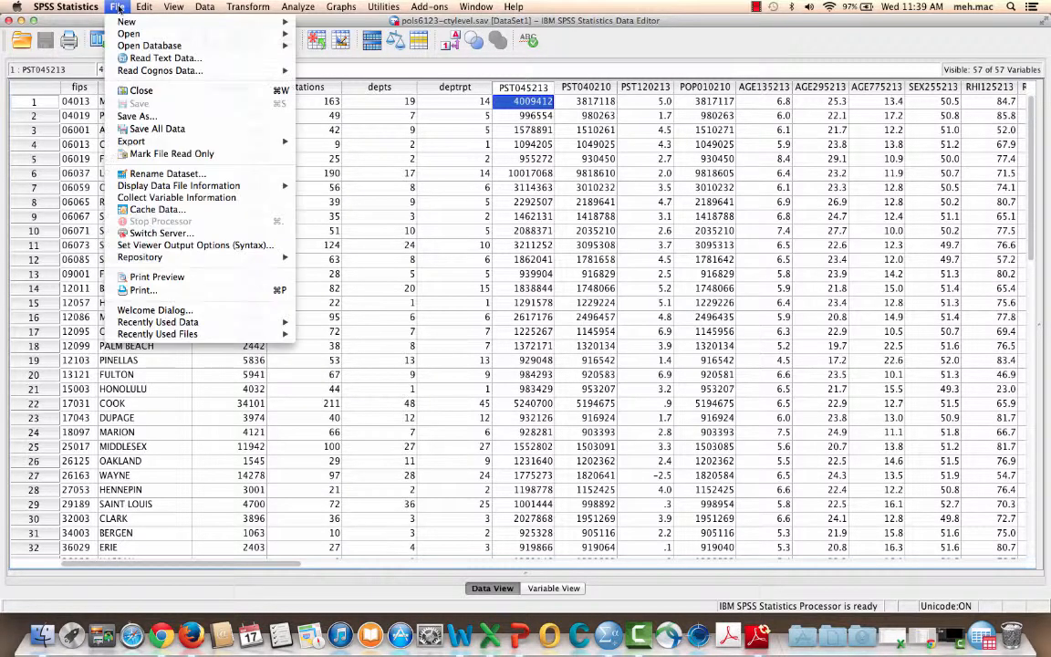
click(137, 116)
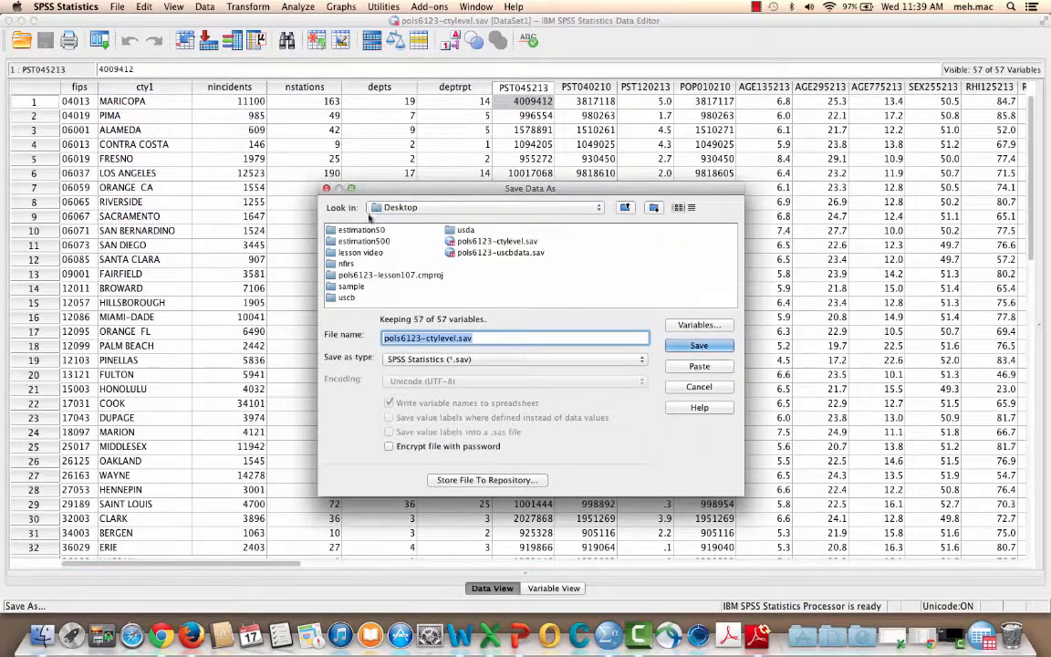
click(485, 338)
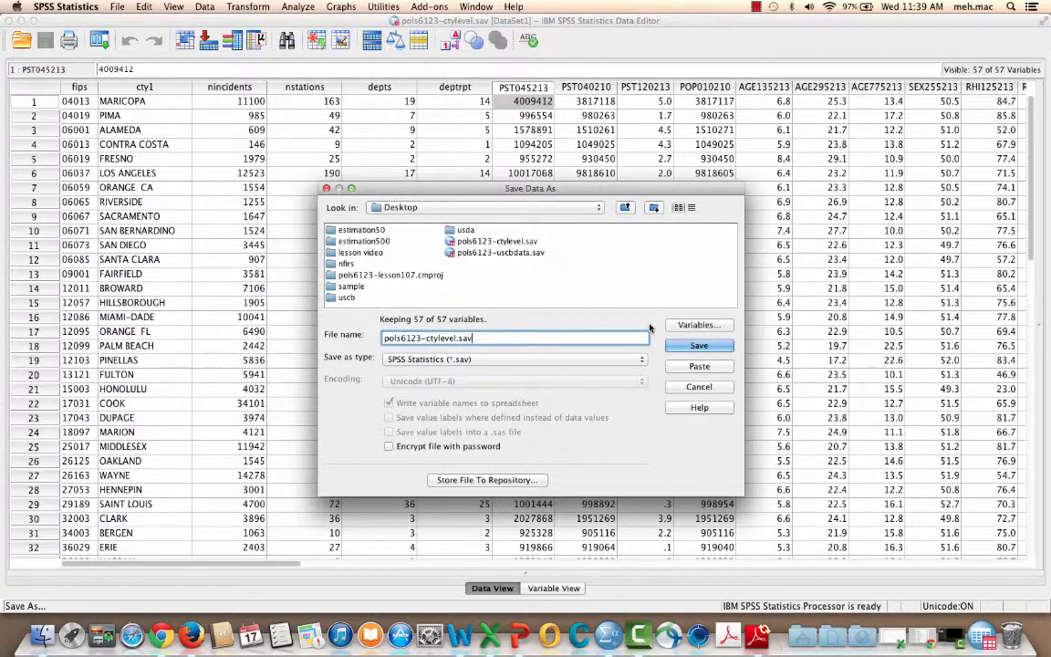
key(BackSpace)
key(BackSpace)
key(BackSpace)
key(BackSpace)
text(v002)
click(697, 345)
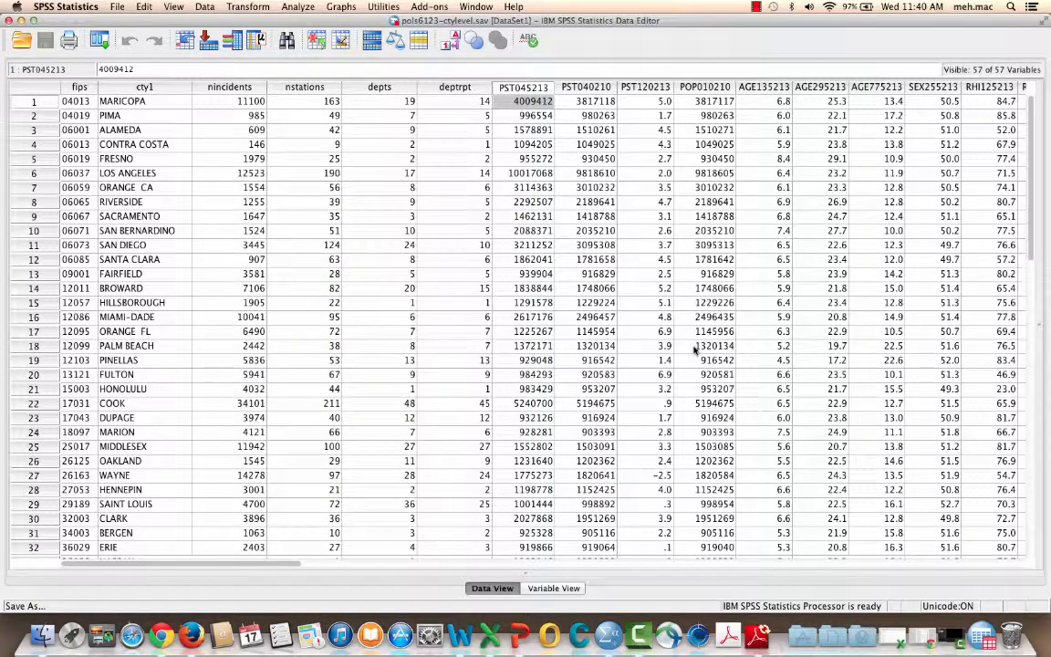